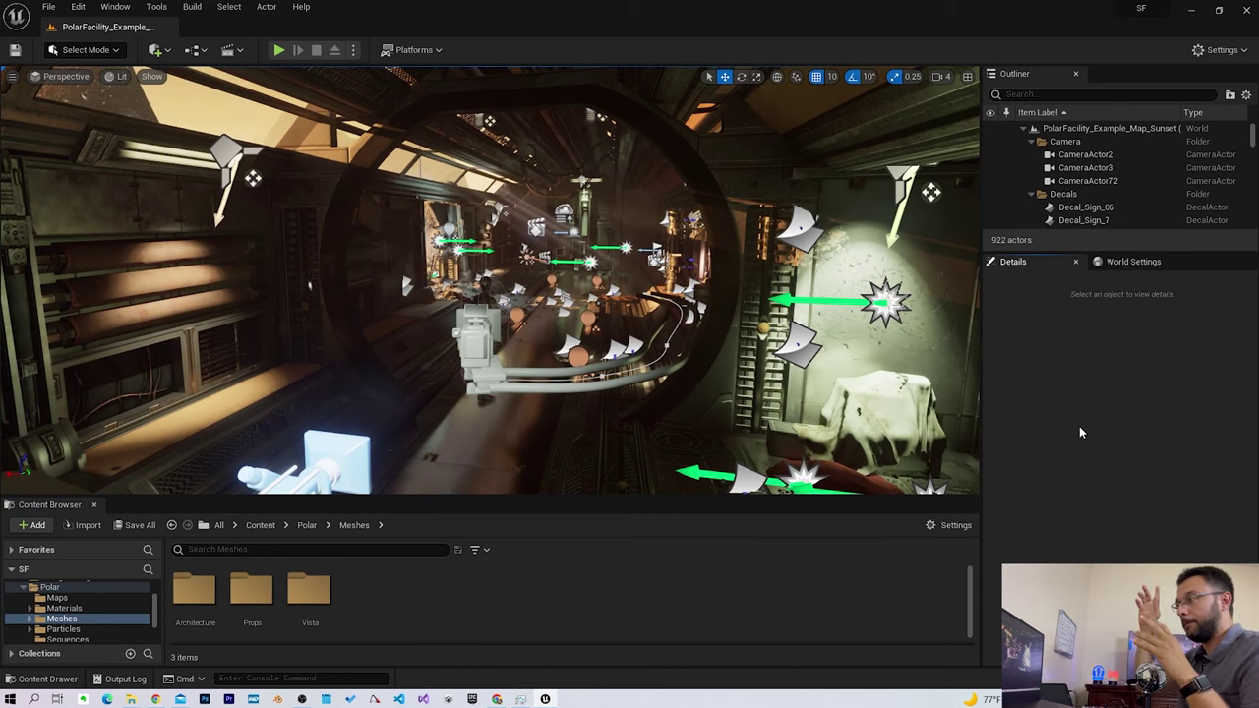
Select CineCameraActor9 and switch the viewport to the Cinematic Viewport layout.
left_click(477, 346)
right_click_drag(582, 283, 581, 283)
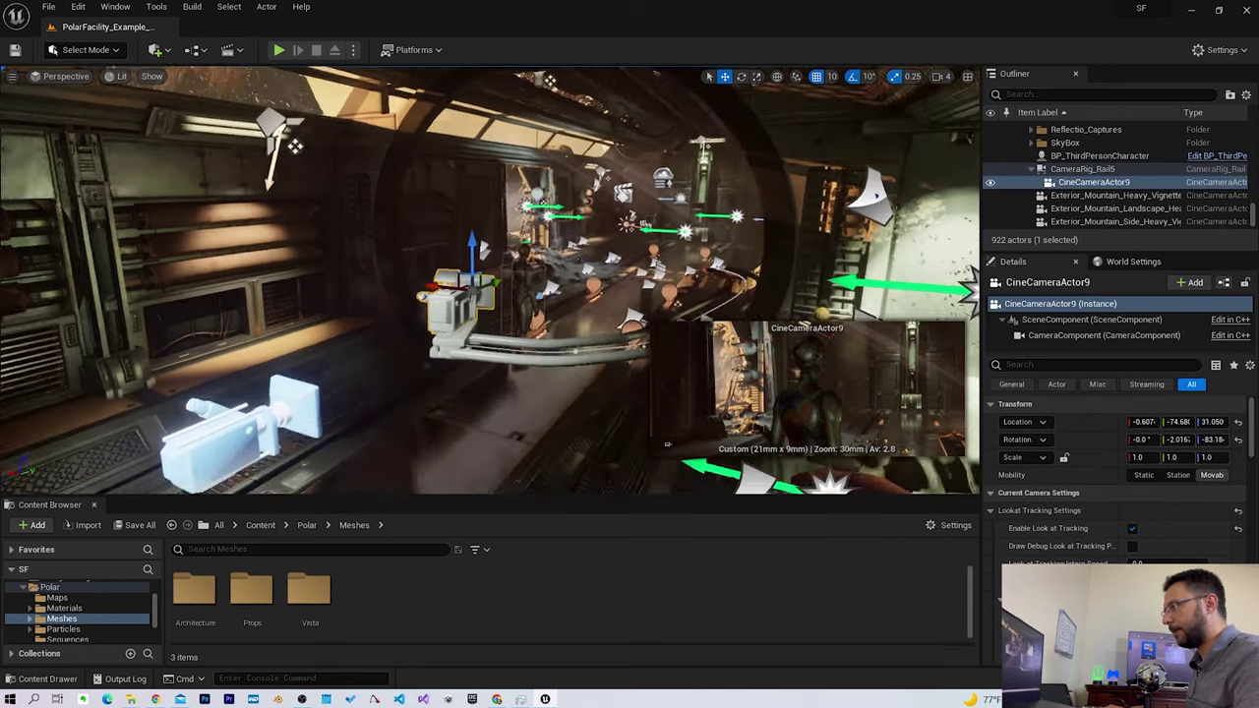
right_click(364, 211)
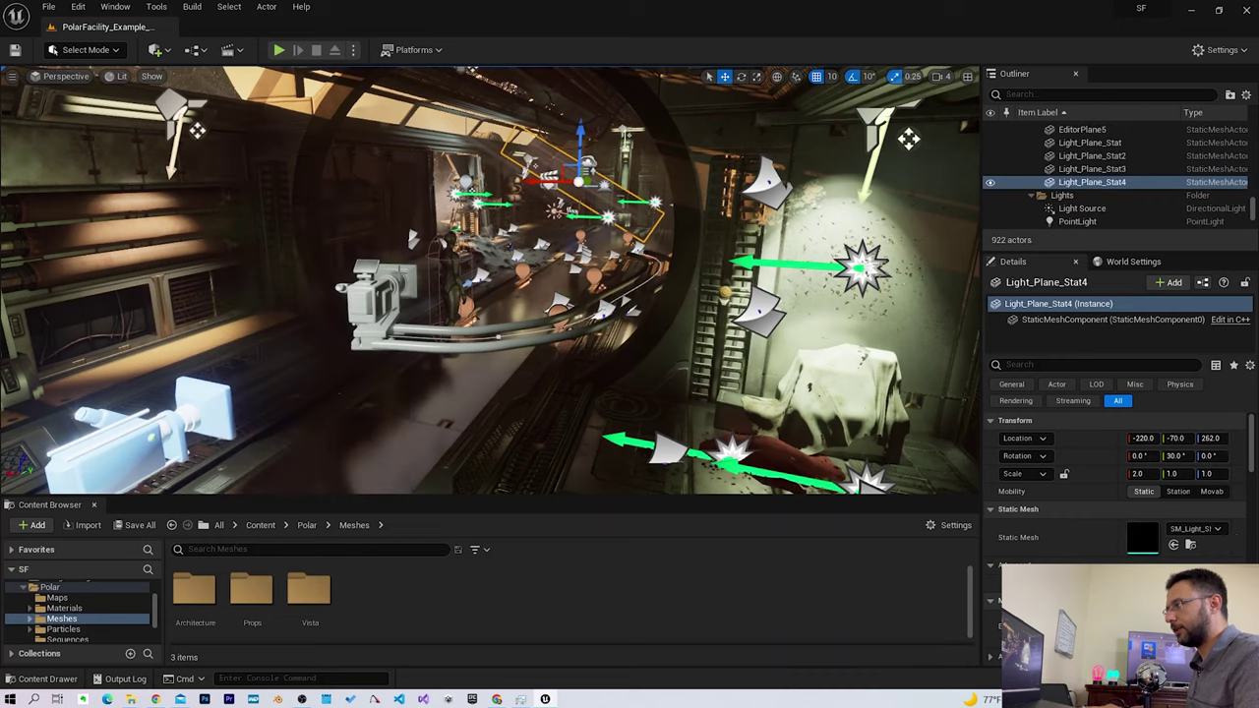
left_click(378, 286)
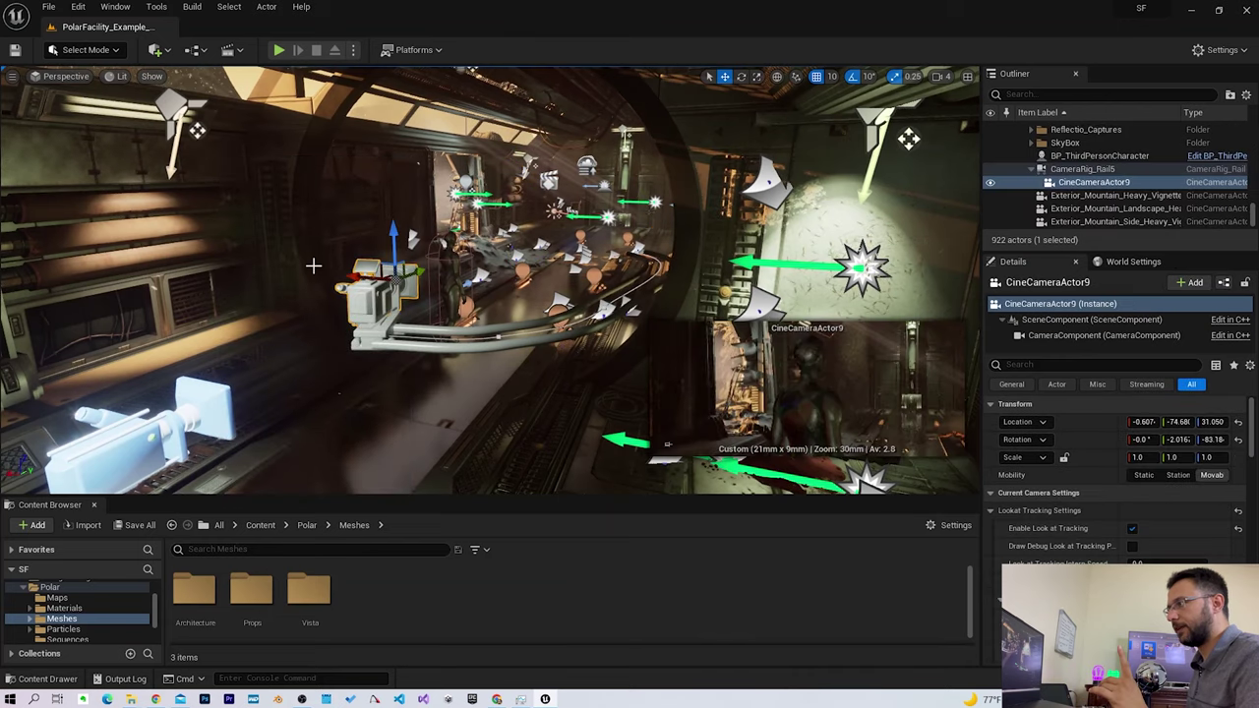
left_click(63, 77)
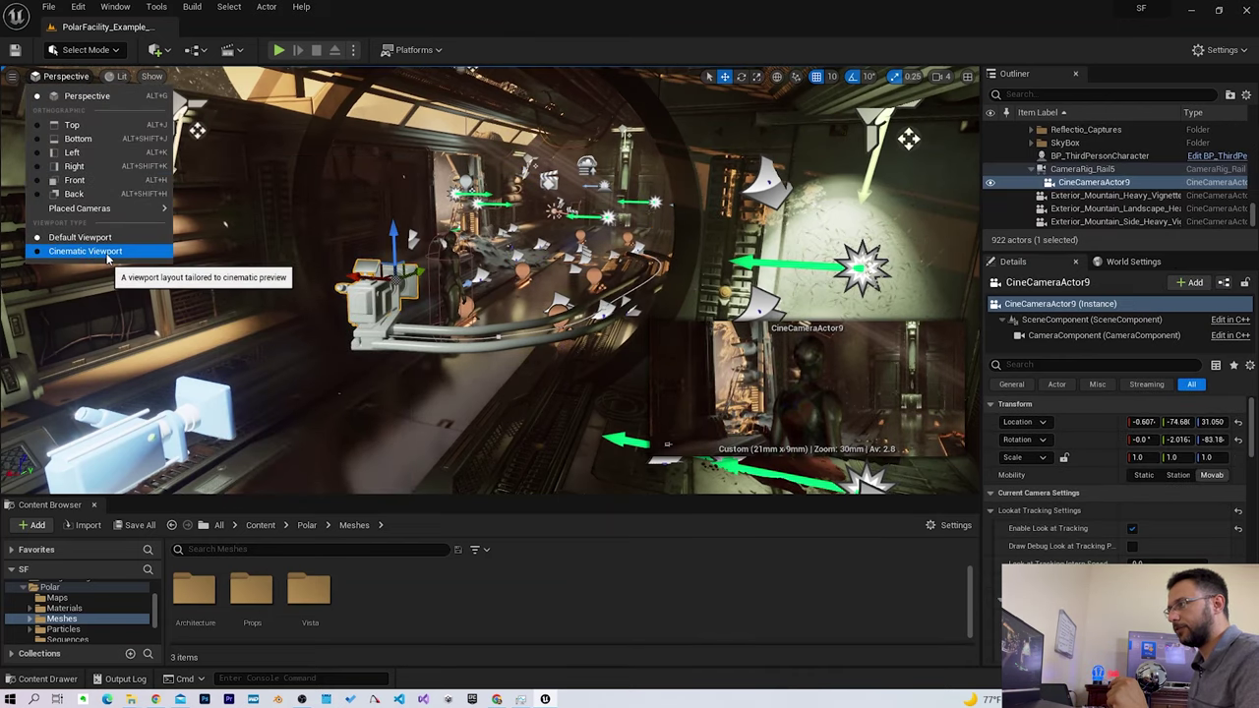
left_click(85, 252)
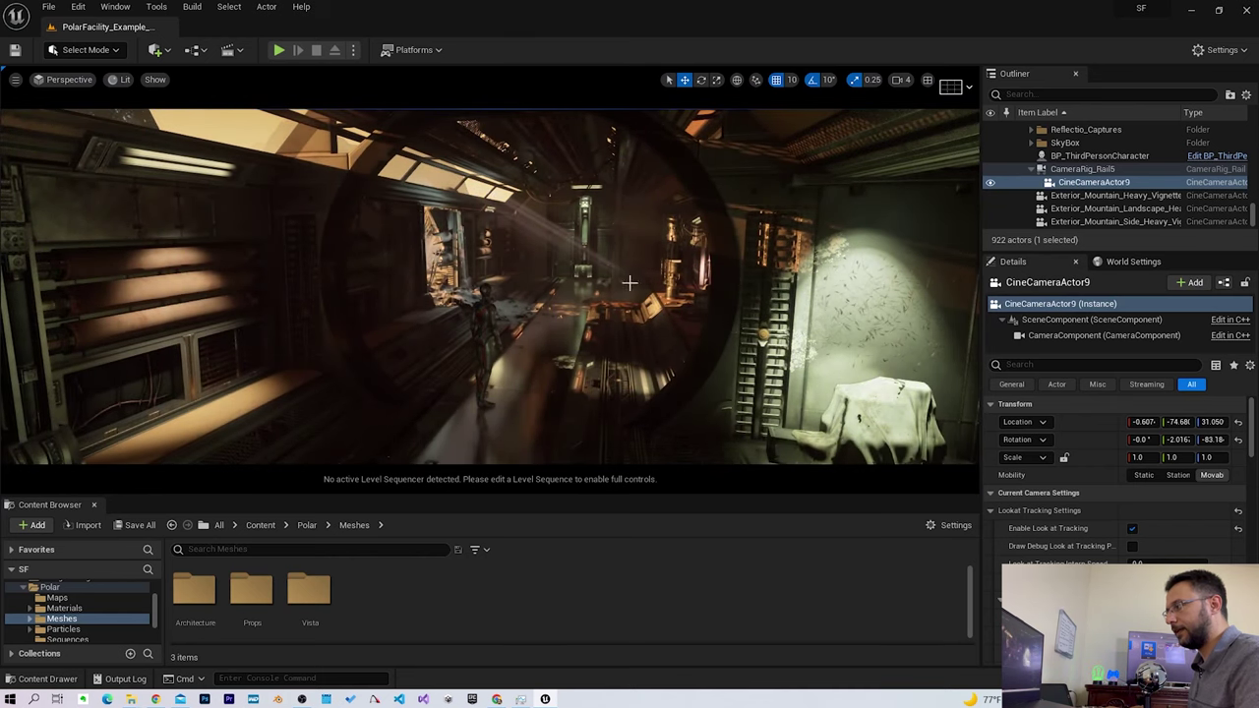
Look through and pilot CineCameraActor9 from the Placed Cameras list.
left_click(92, 79)
mouse_move(78, 214)
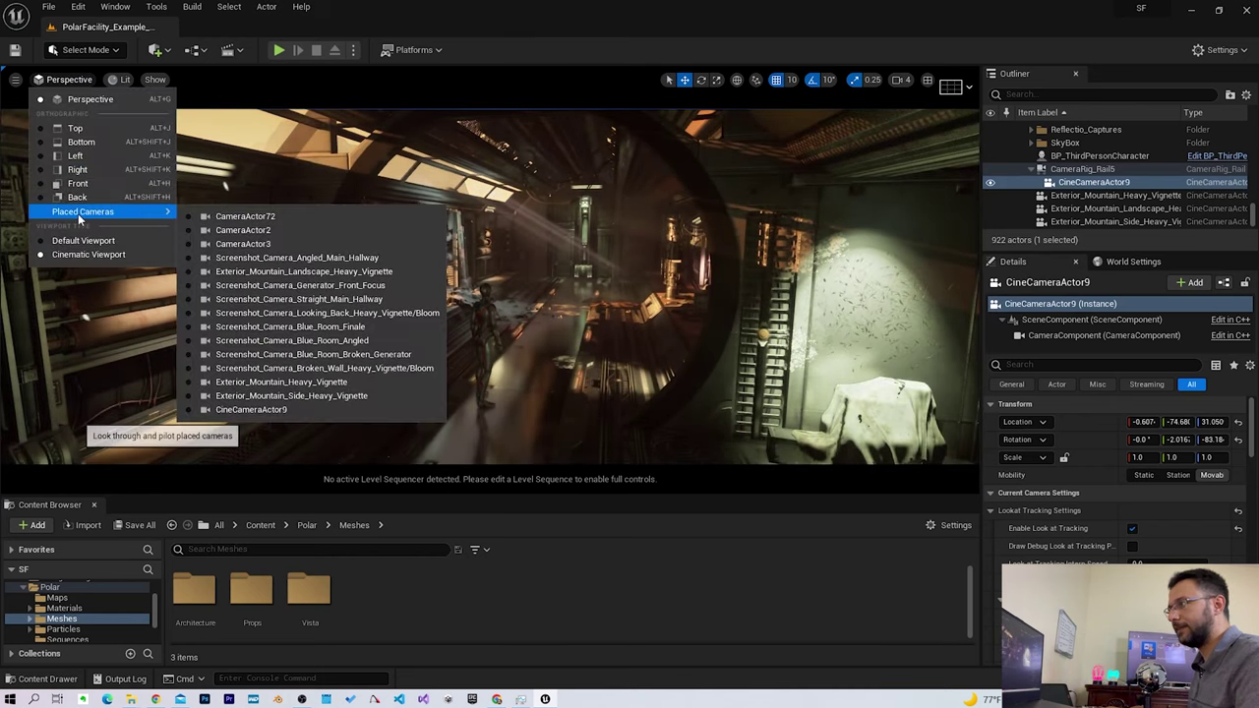
left_click(246, 411)
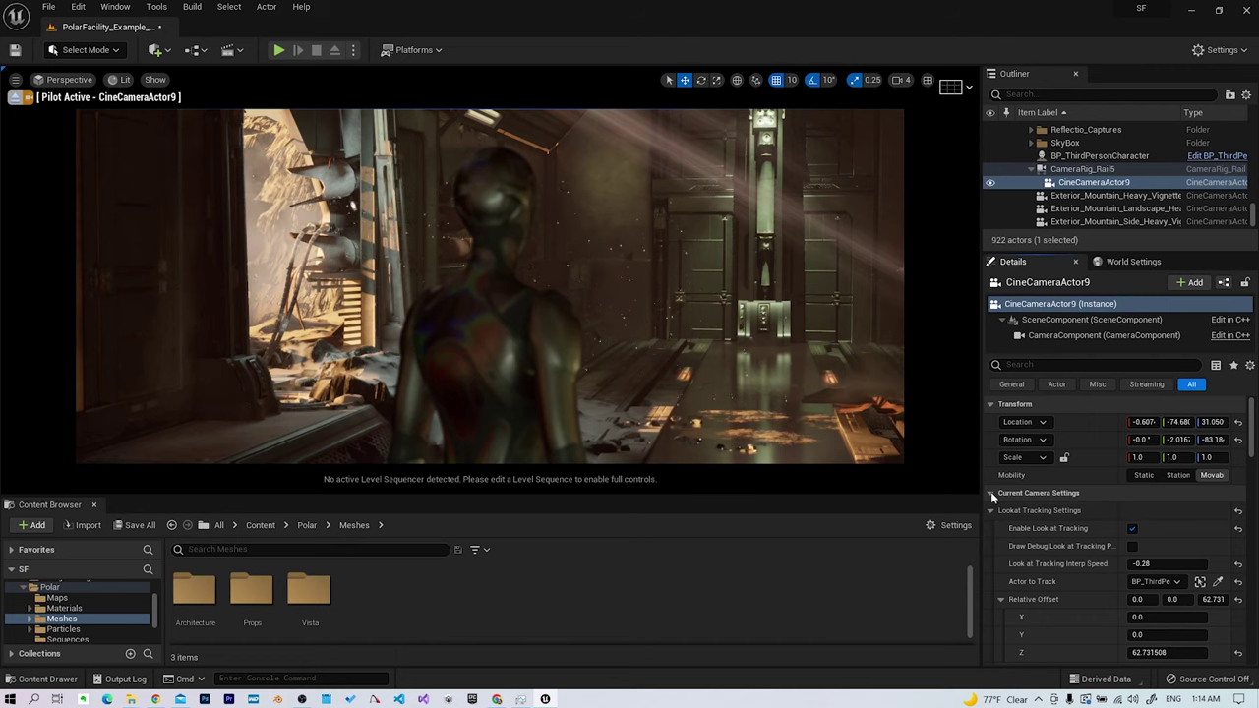
left_click(1046, 91)
Scrub CameraRig_Rail5's rail position, reset it to 0, and stop piloting.
type("rail")
left_click(1077, 141)
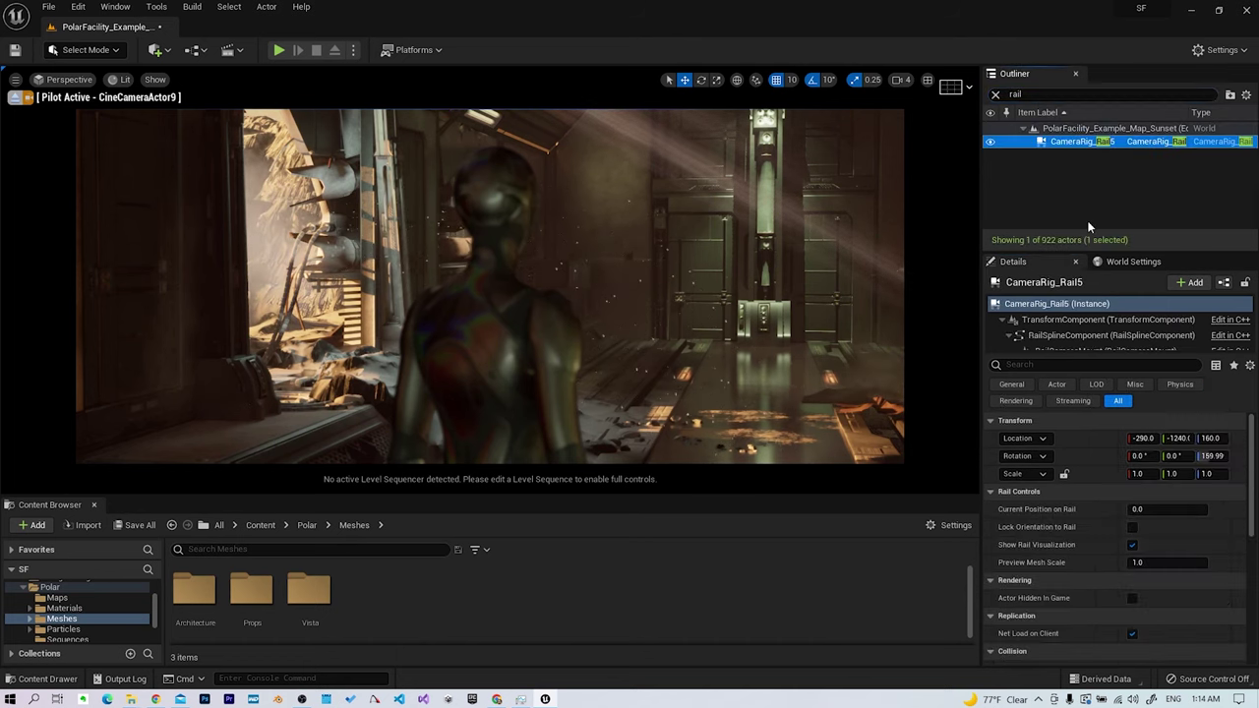
left_click_drag(1156, 510, 1207, 510)
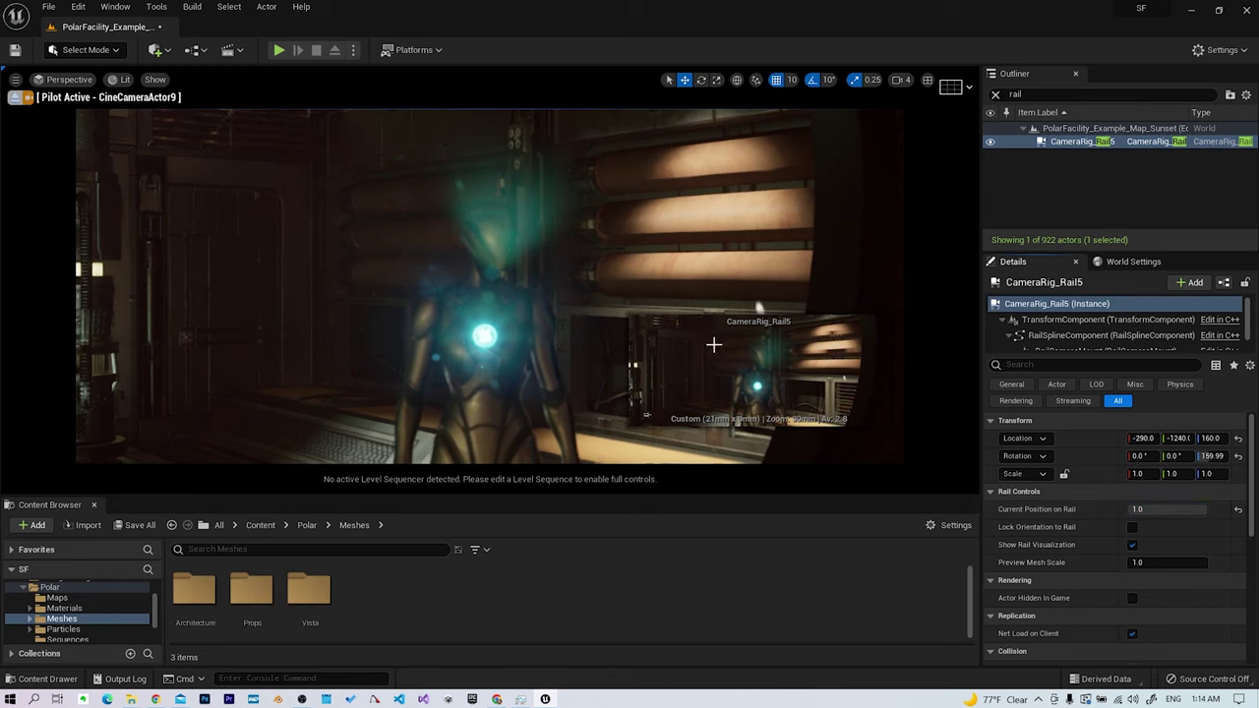
left_click_drag(1148, 510, 1039, 491)
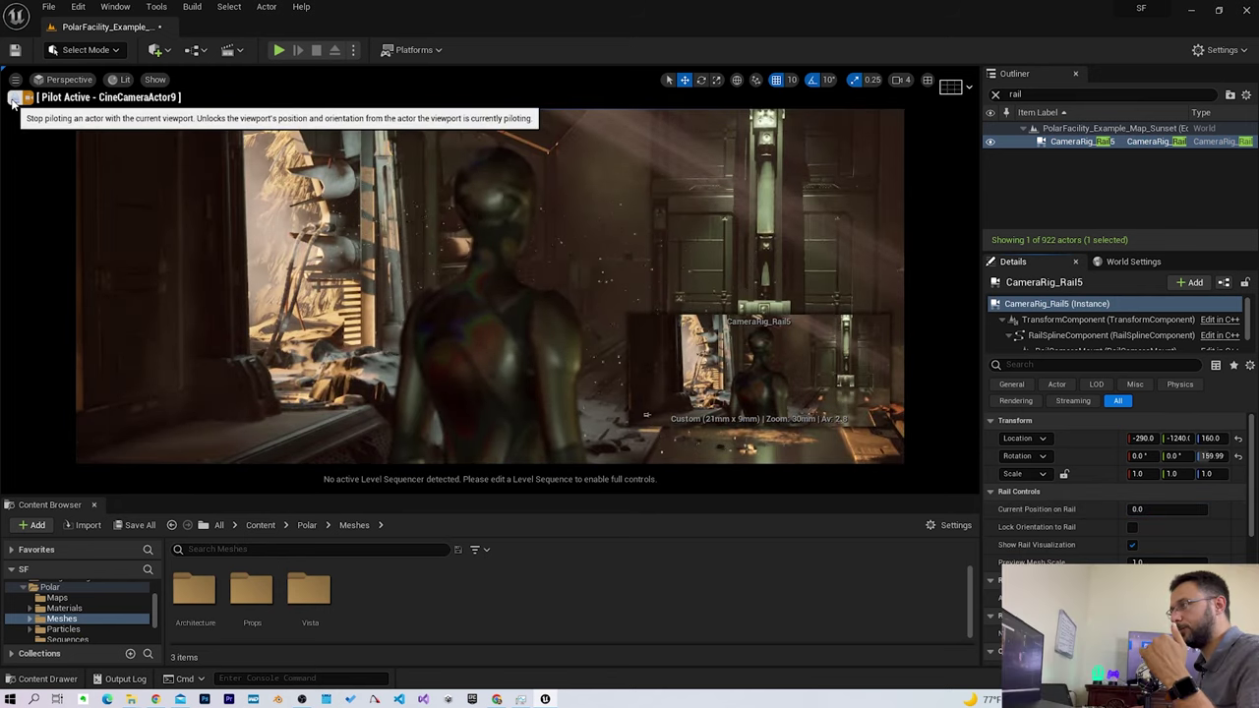
left_click(14, 99)
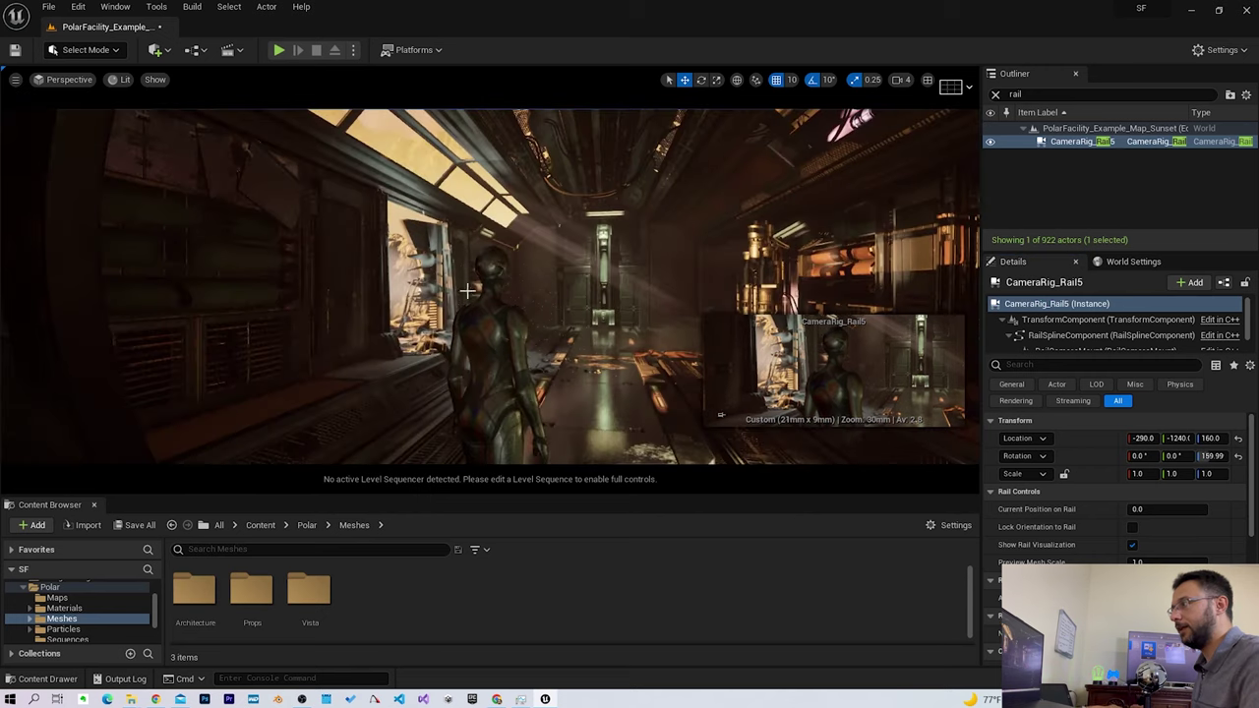
Return to the Default Viewport and select the cine camera on the rig.
left_click(79, 82)
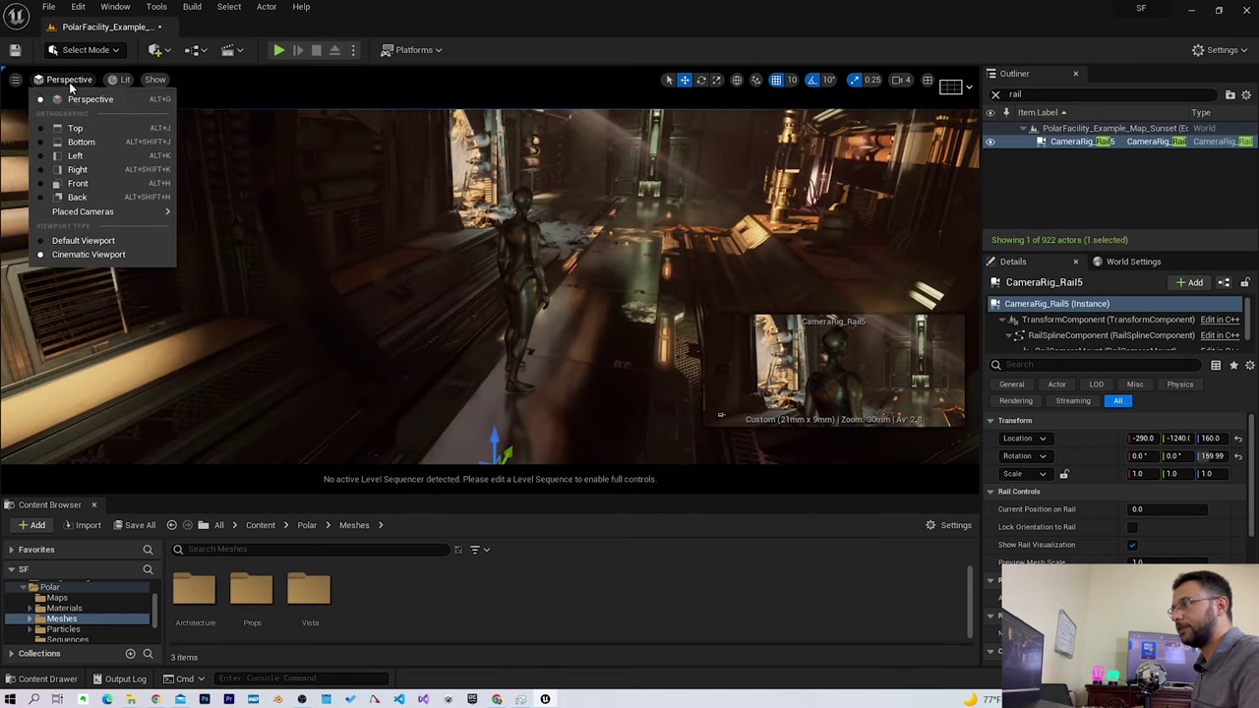
left_click(98, 253)
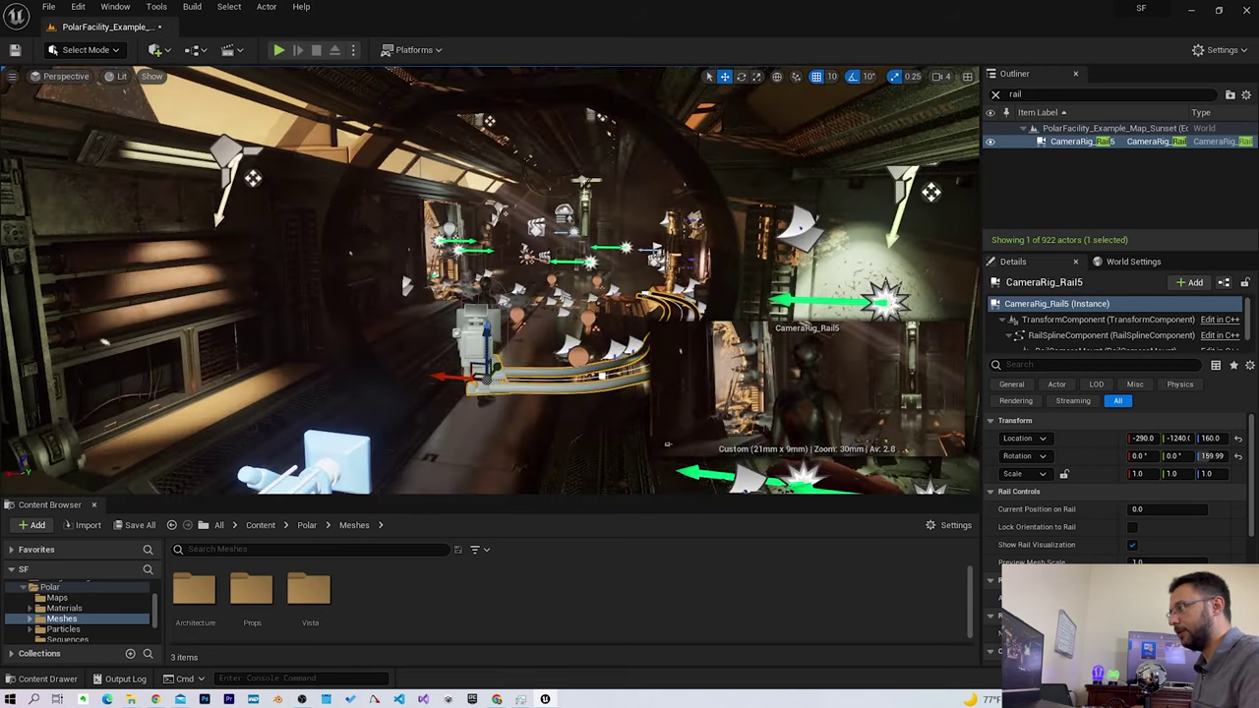
right_click_drag(580, 266, 413, 357)
right_click(413, 357)
mouse_move(469, 246)
key("Escape")
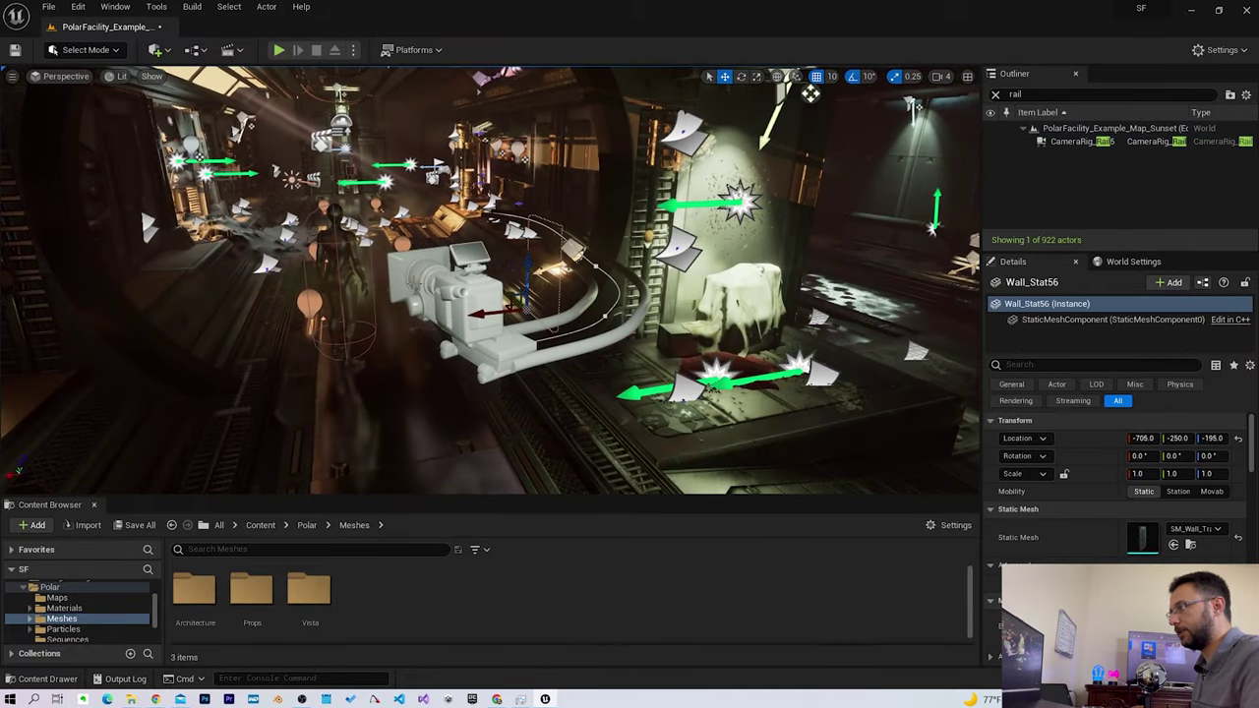
left_click(423, 272)
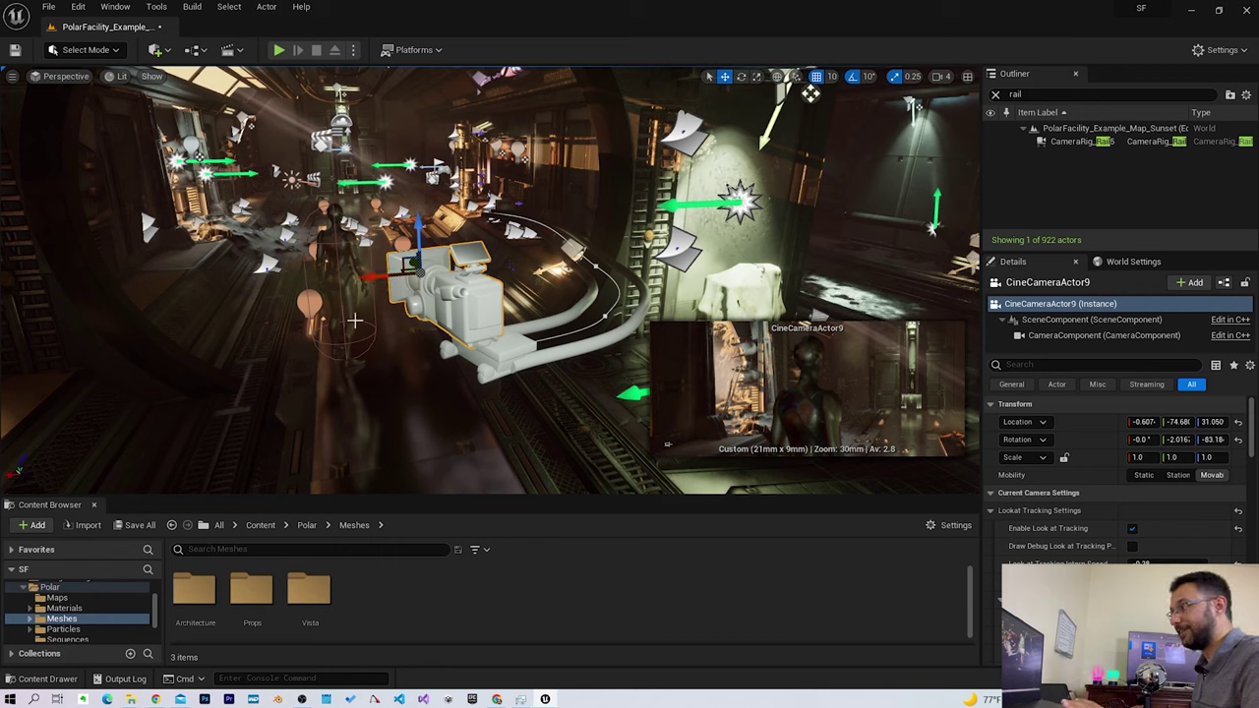
Alt-drag to duplicate the cine camera as CineCameraActor10 and focus on it.
left_click_drag(366, 279, 84, 293, "alt")
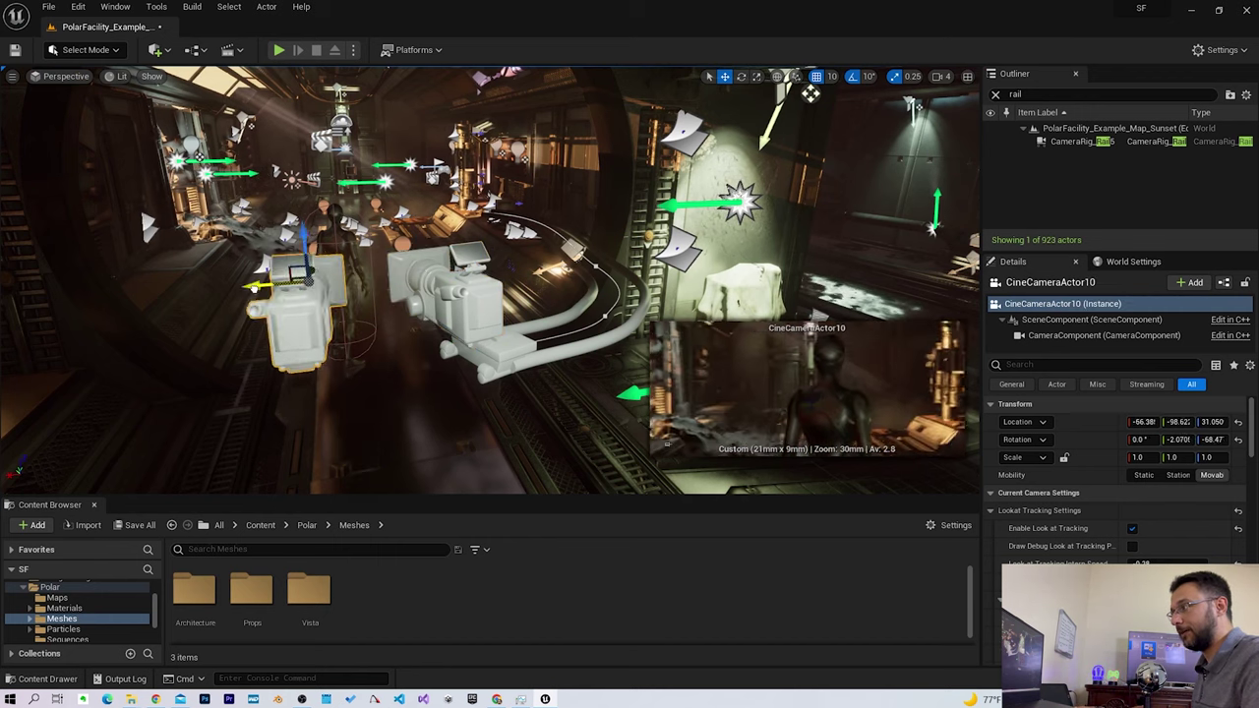
left_click(85, 293)
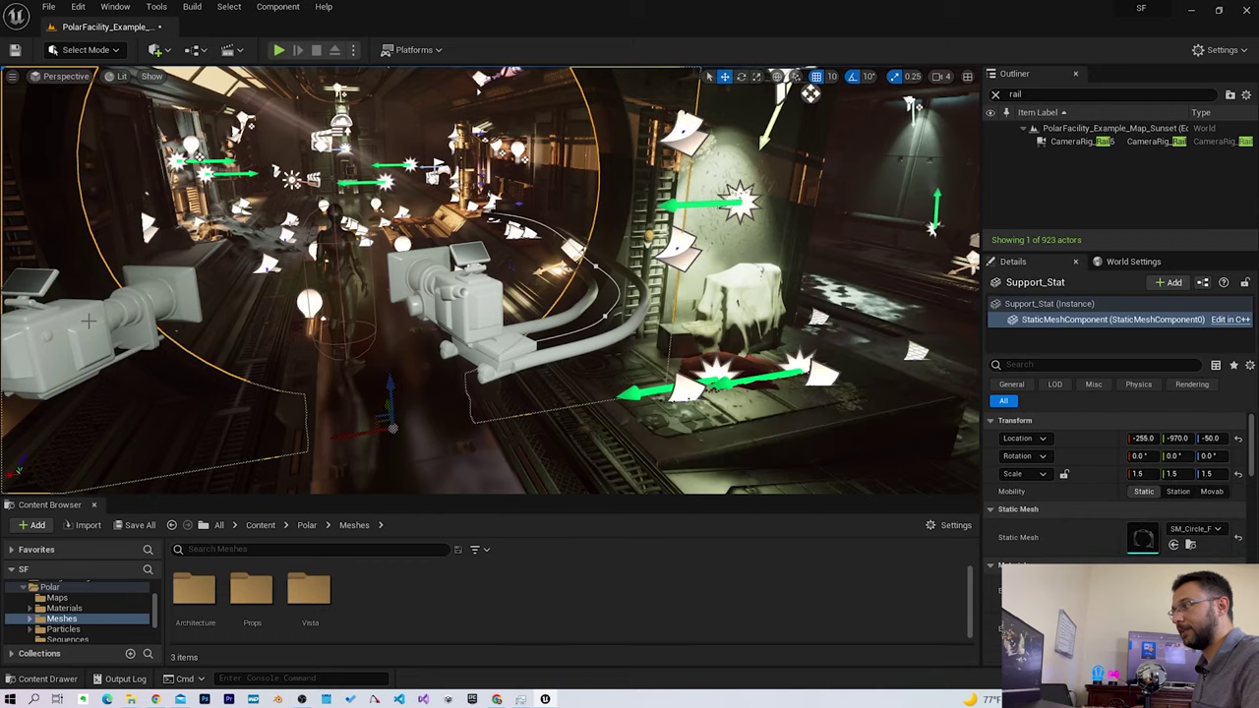
key("f")
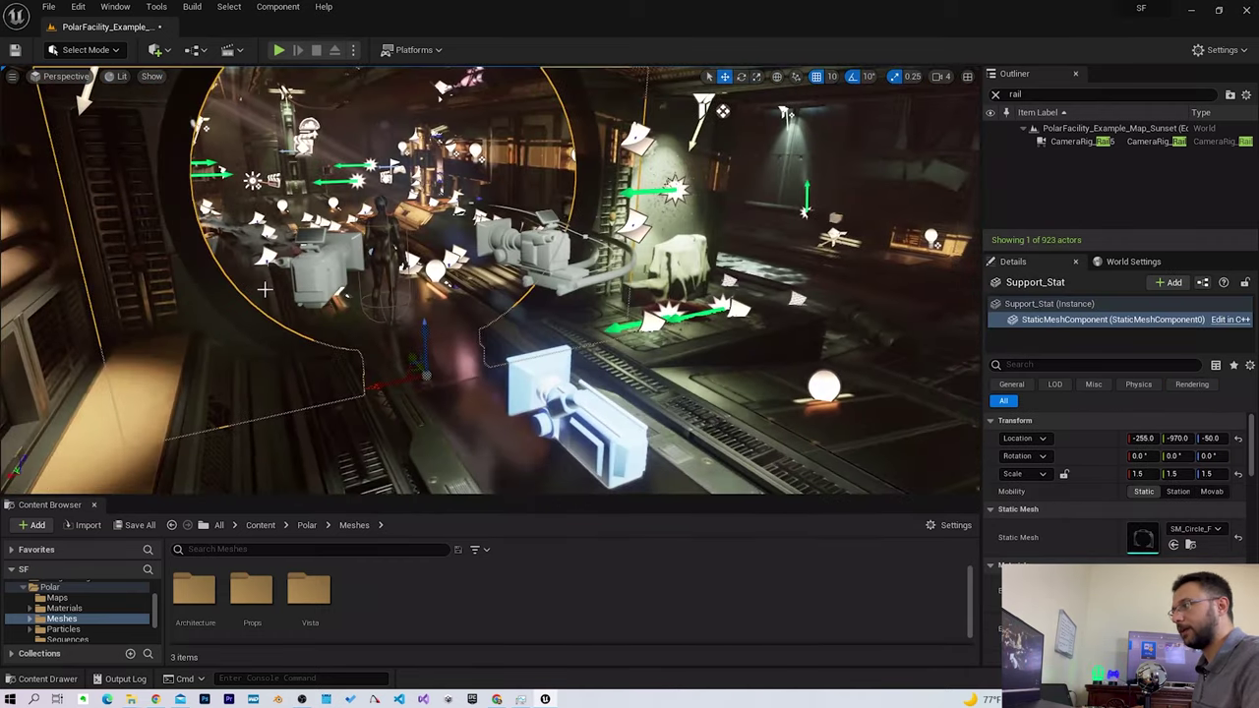
key("ctrl+z")
left_click(291, 259)
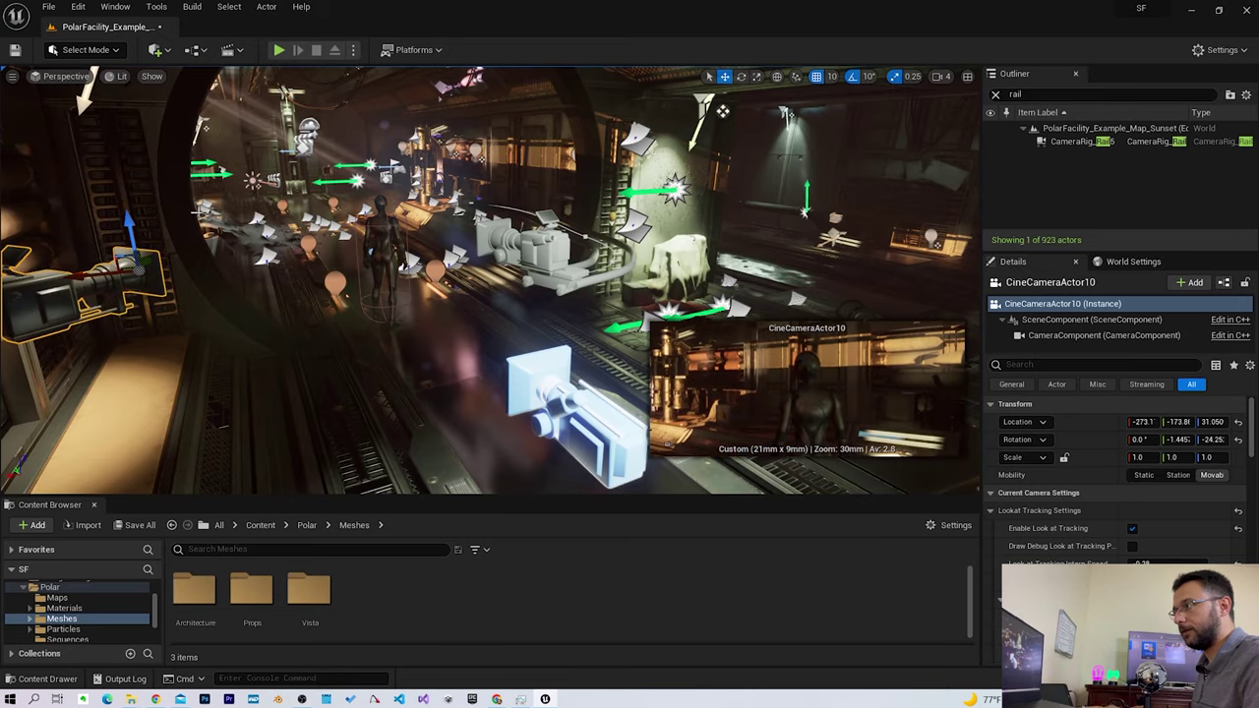
key("f")
Move CineCameraActor10 onto the snowy terrain and browse to the ThirdPerson Blueprints folder.
scroll(444, 256, "down", 5)
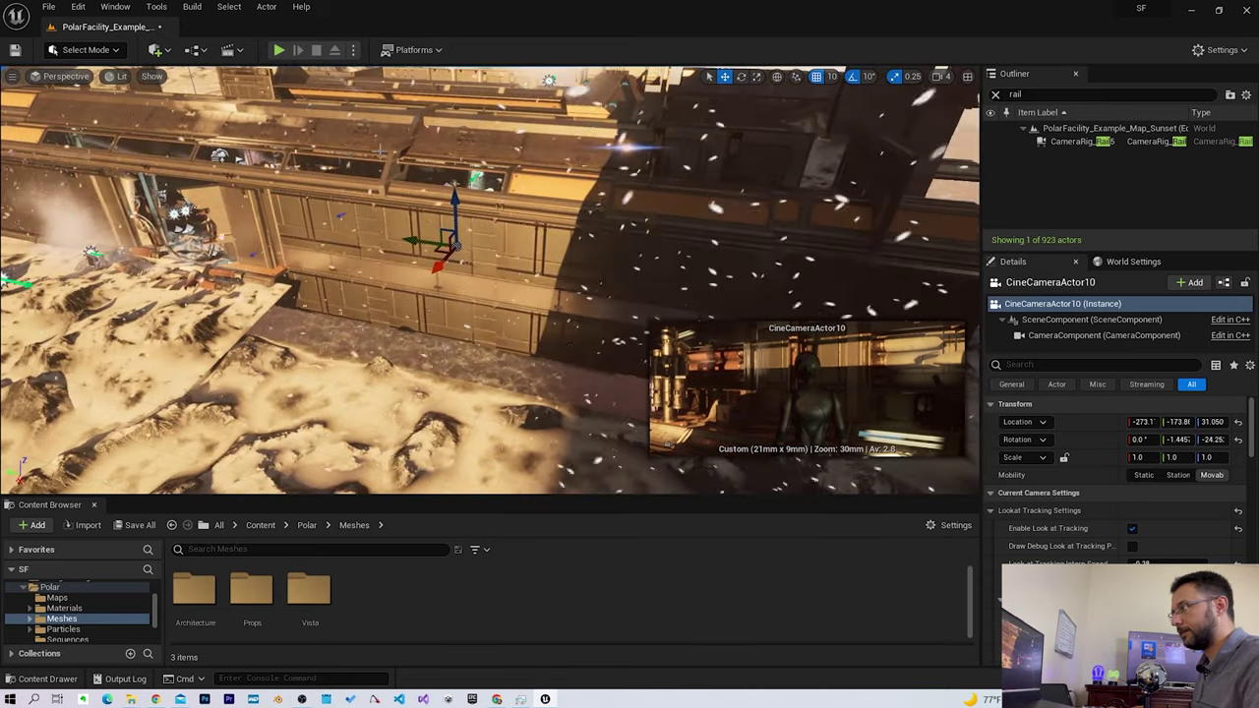
left_click_drag(438, 267, 475, 344, "shift")
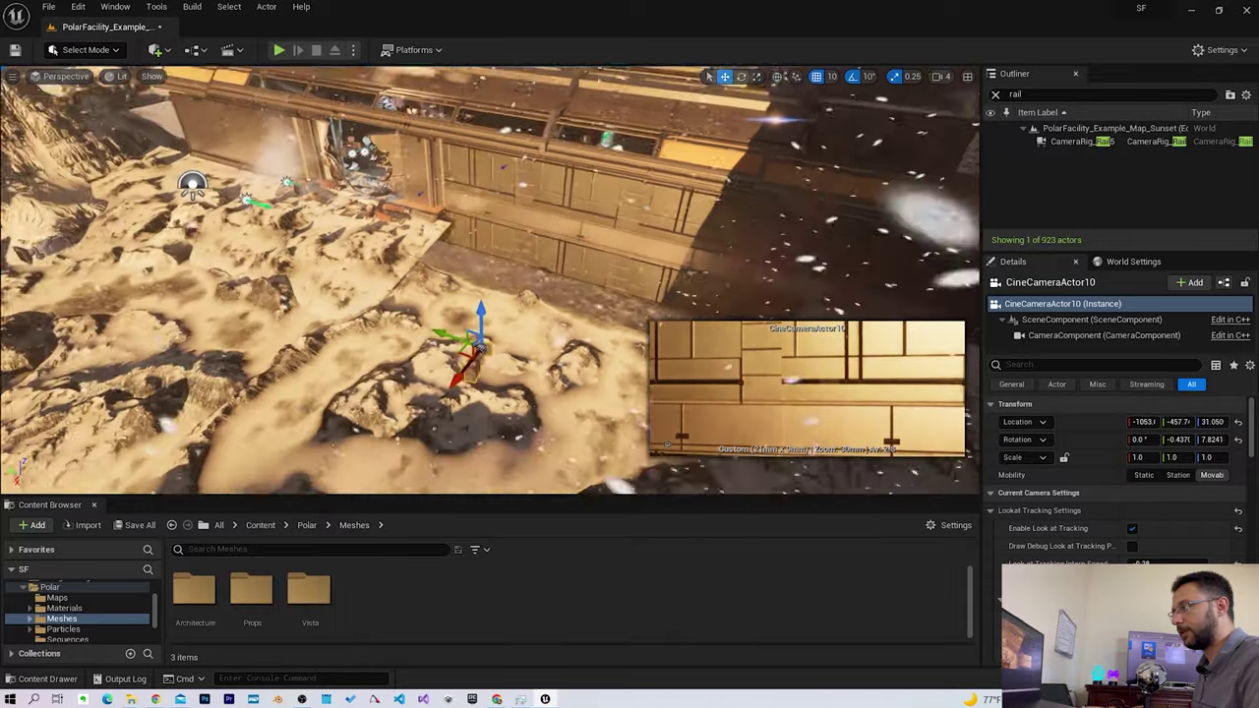
right_click_drag(475, 344, 551, 295)
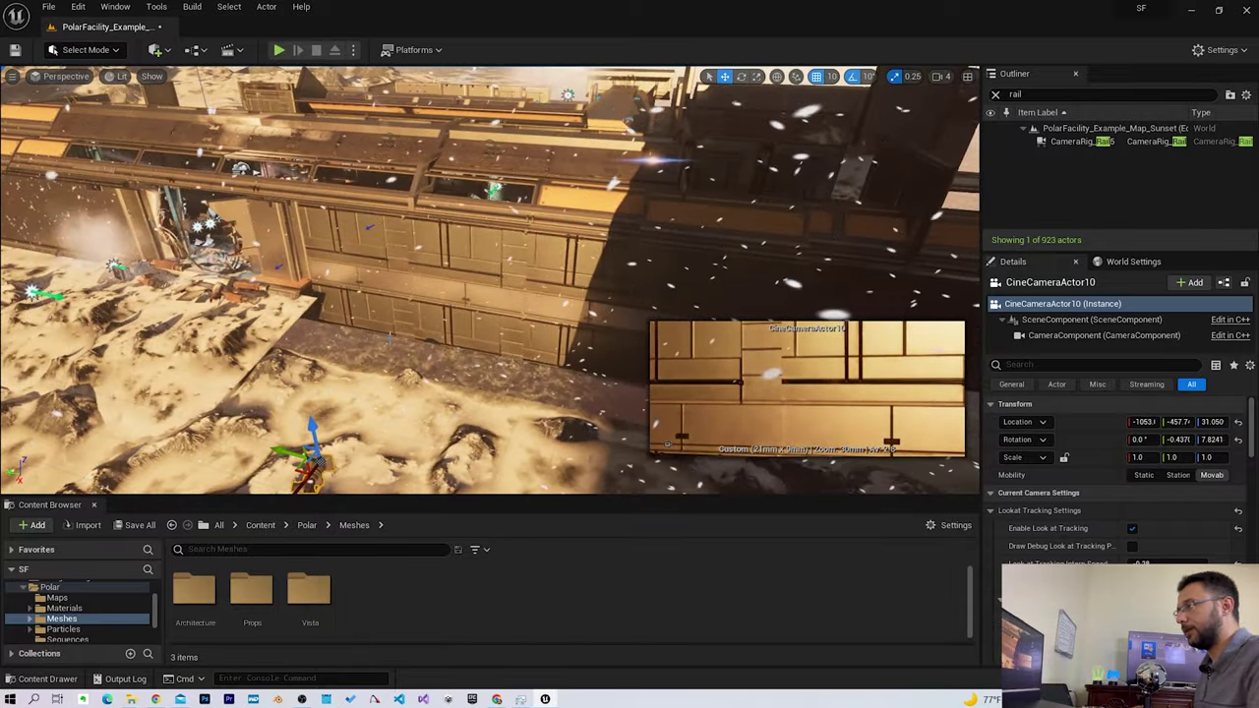
scroll(88, 615, "down", 5)
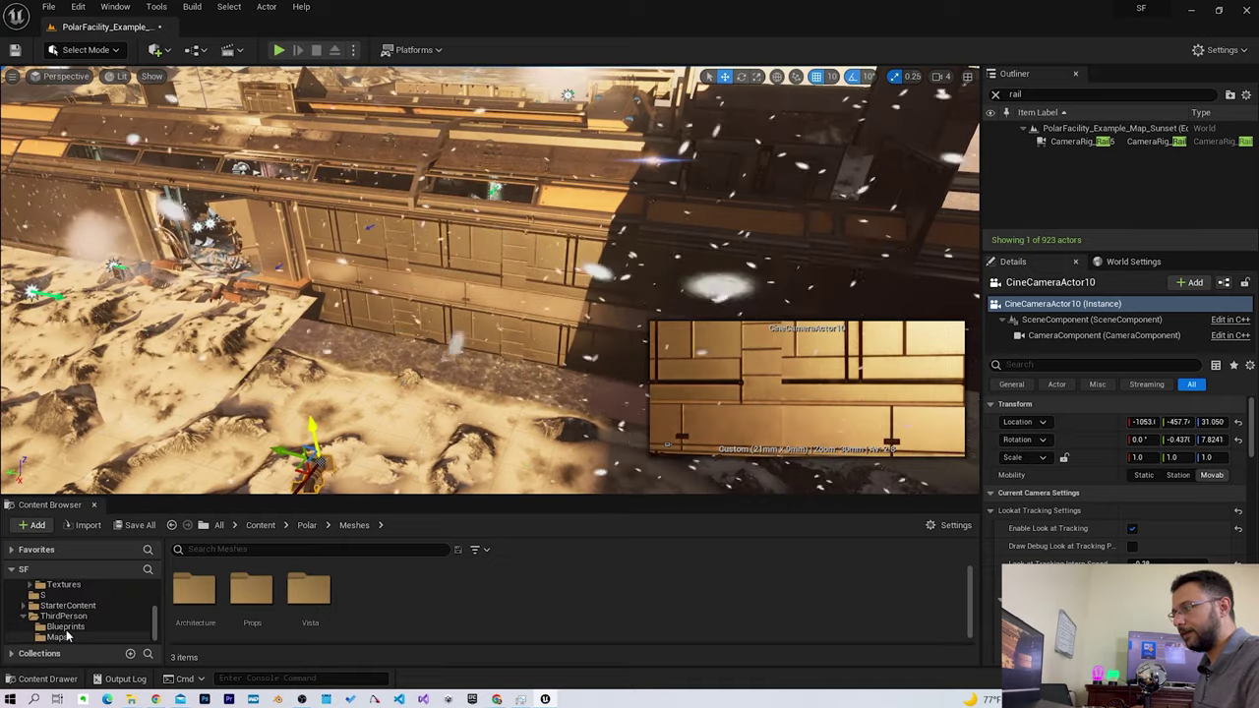
left_click(78, 626)
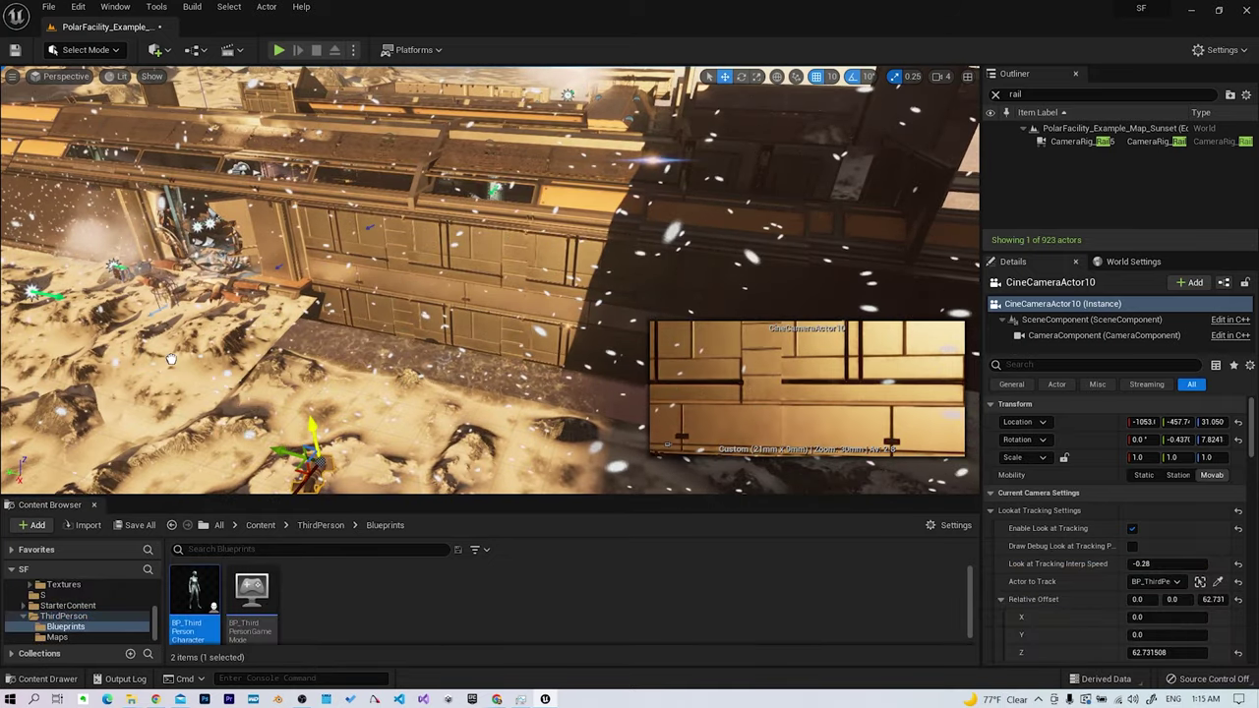
Place a third-person character and set CineCameraActor10's Actor to Track to Snow_Myst.
left_click_drag(170, 360, 190, 308)
left_click(311, 460)
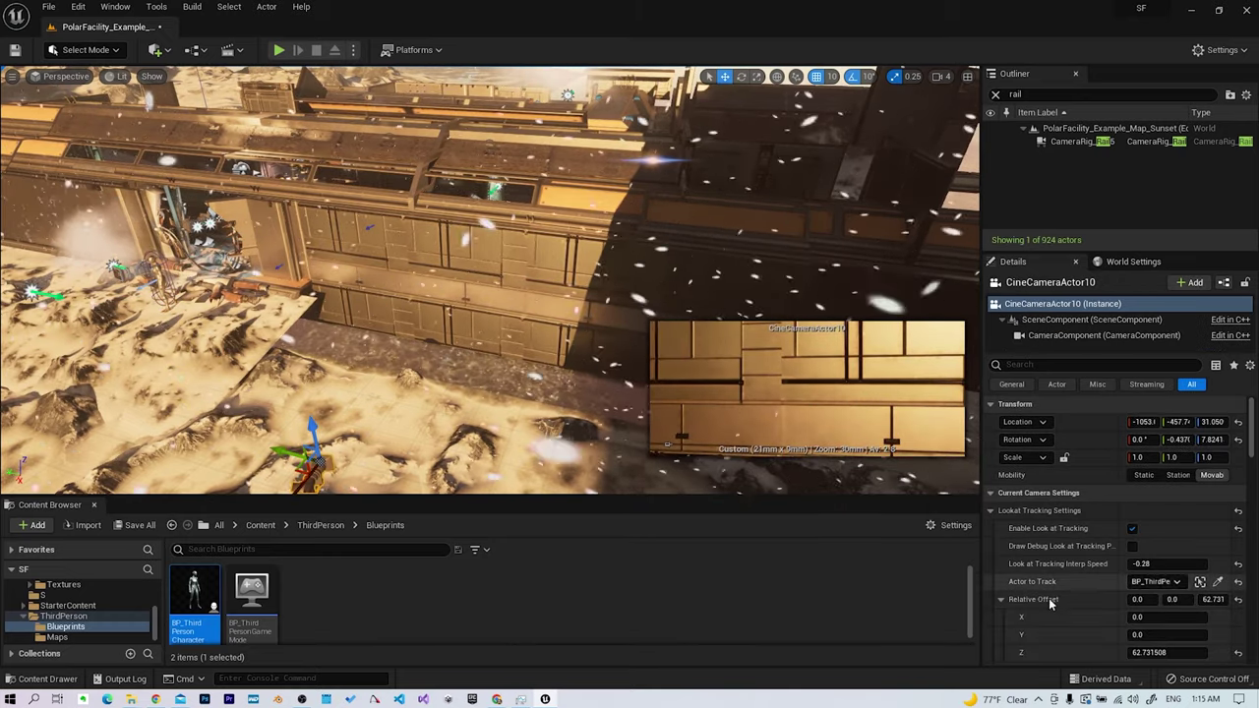
left_click(1200, 581)
left_click(165, 273)
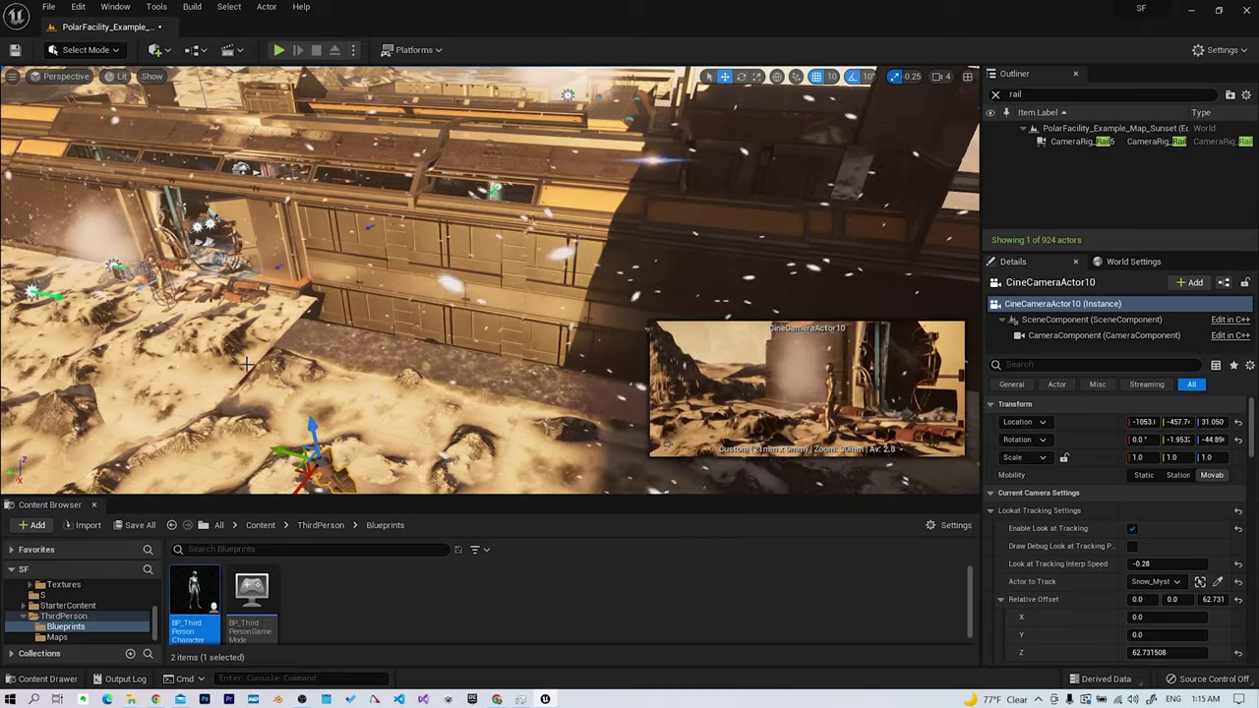
Fly toward the open terrain and frame the crane camera rig.
left_click_drag(469, 482, 469, 504)
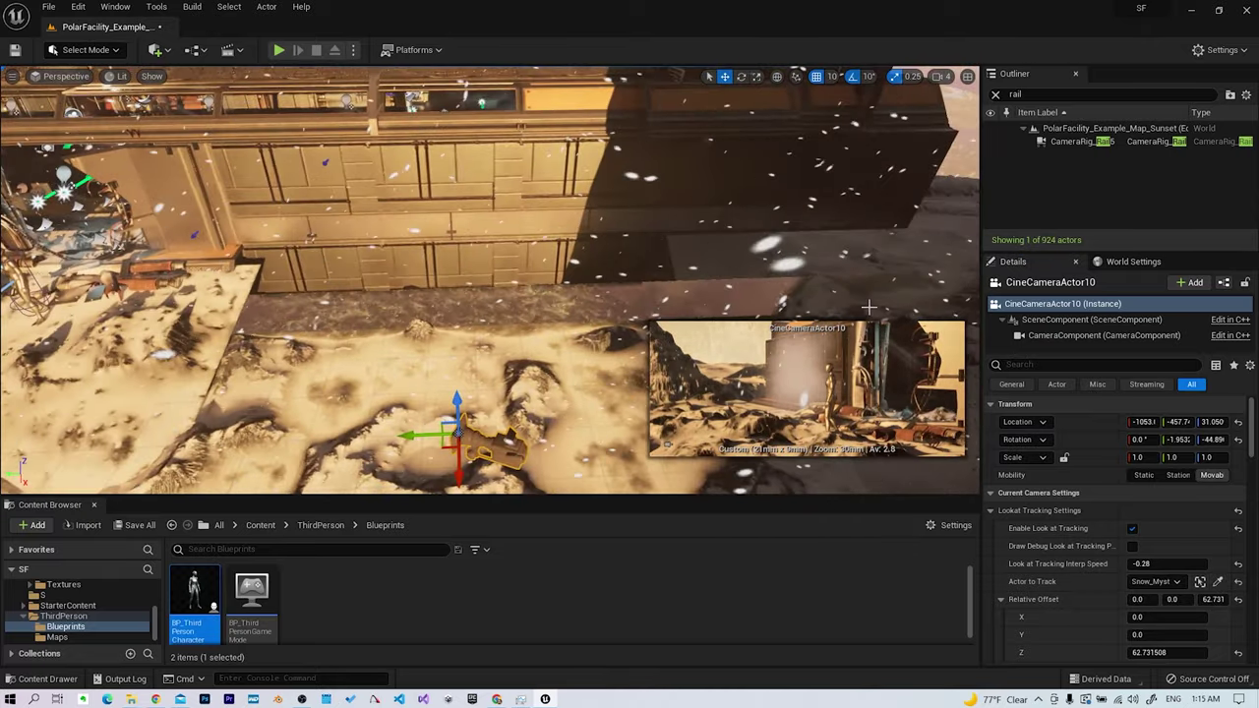
right_click_drag(470, 393, 394, 393)
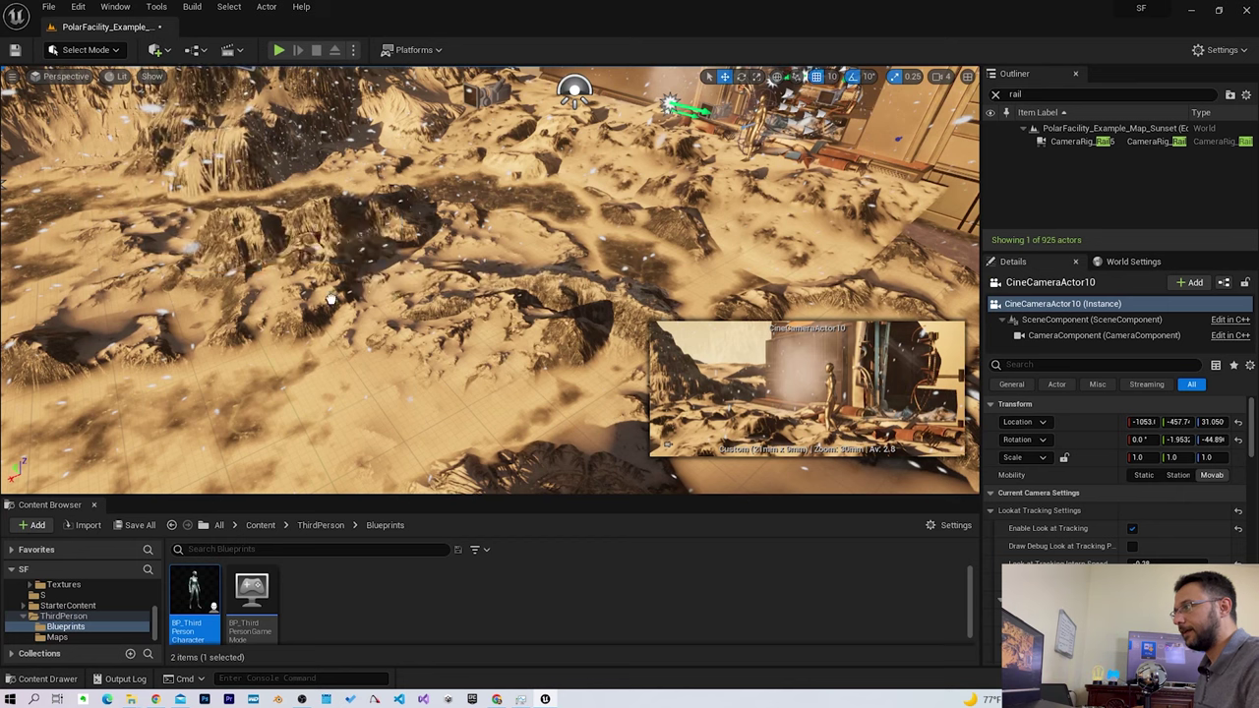
left_click(325, 398)
key("f")
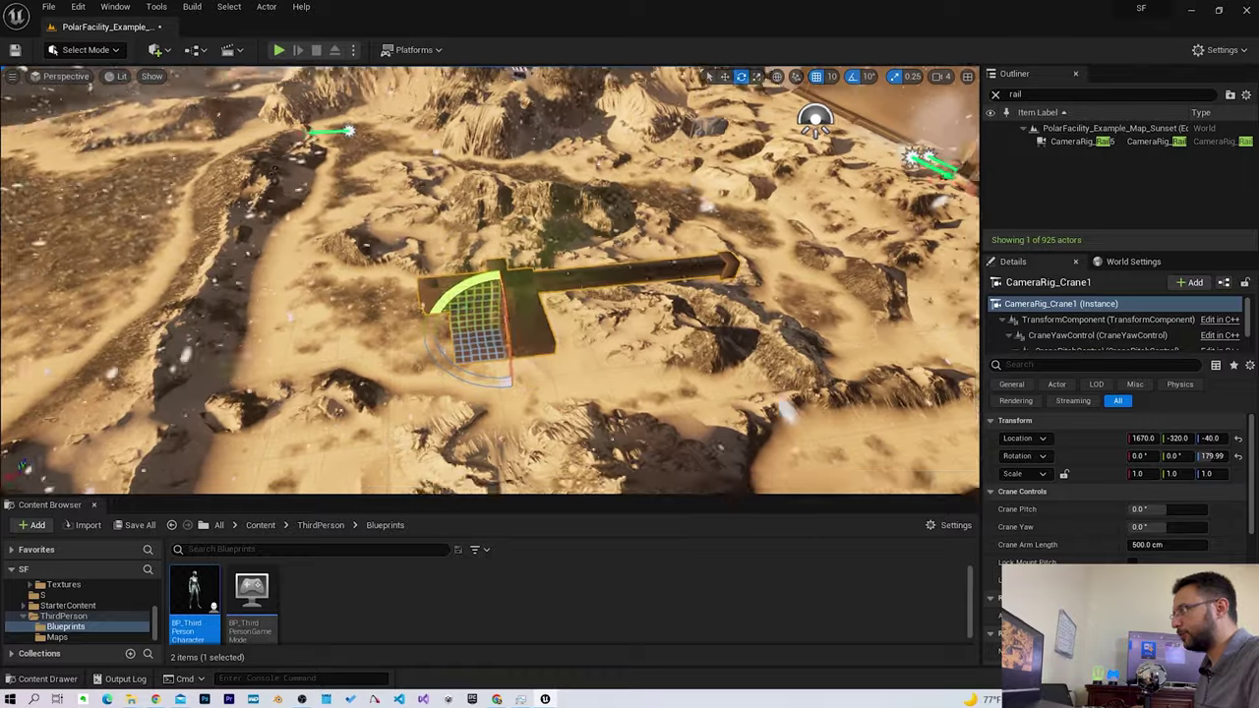
Move CineCameraActor10 beside the crane arm, near -1028, -1374, -119.
right_click_drag(750, 361, 688, 373)
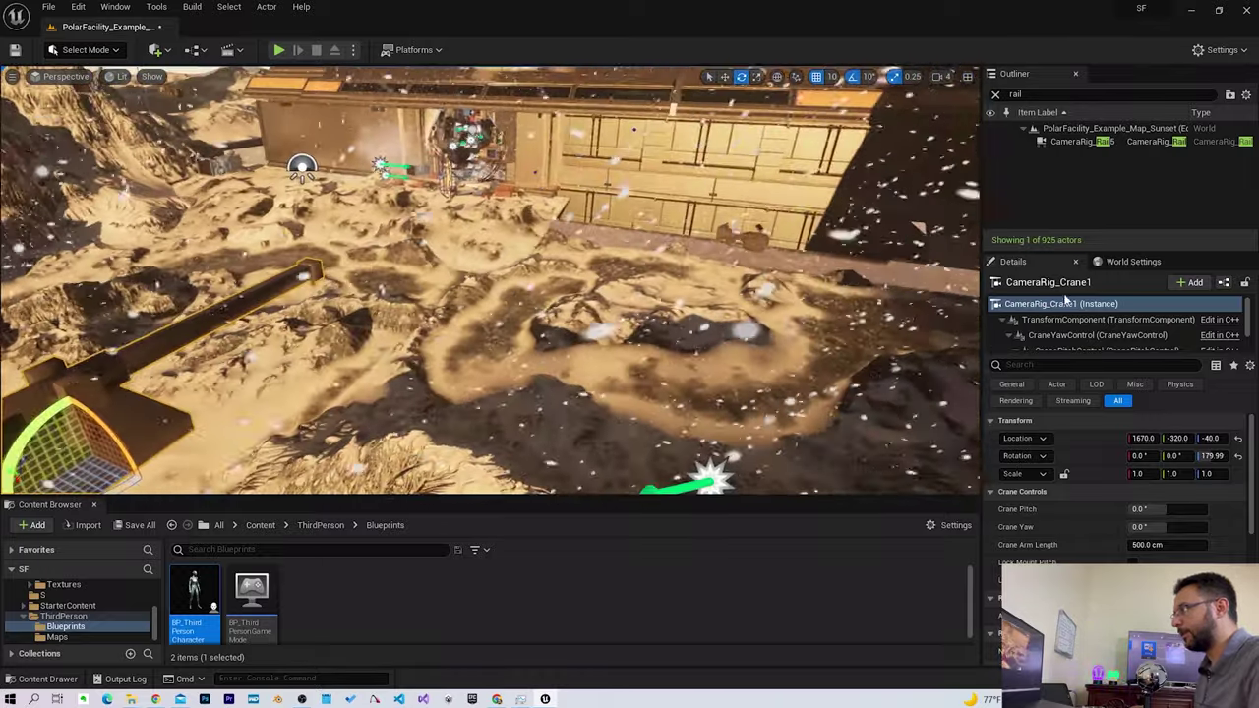
mouse_move(689, 374)
right_mouse_down()
mouse_move(768, 364)
mouse_move(688, 369)
mouse_move(719, 352)
right_mouse_up()
left_click(767, 364)
left_click(719, 352)
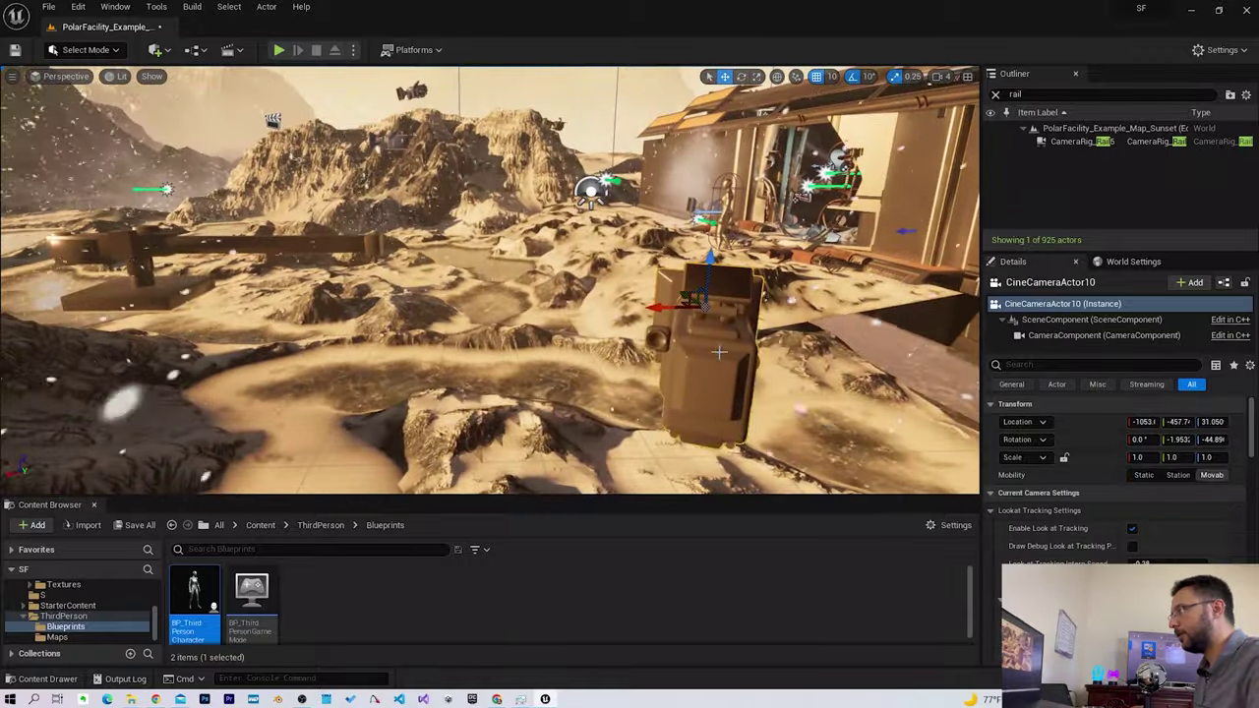
left_click_drag(626, 303, 267, 265)
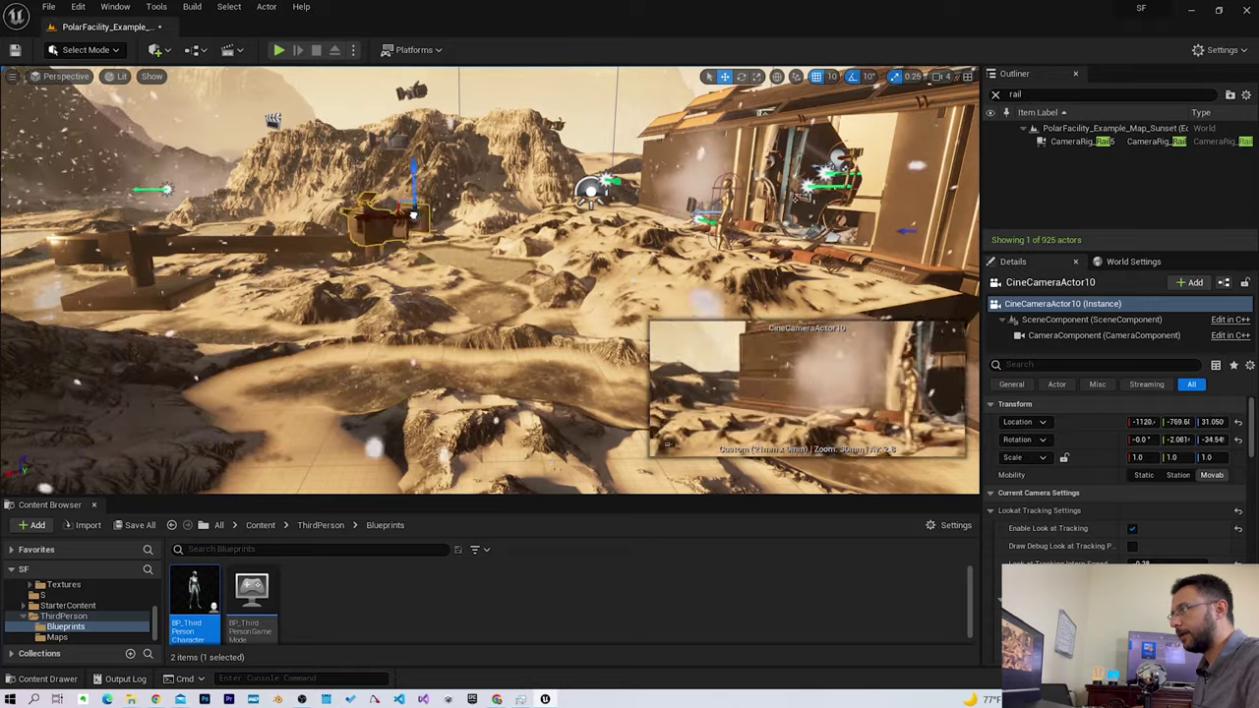
right_click_drag(434, 200, 324, 212)
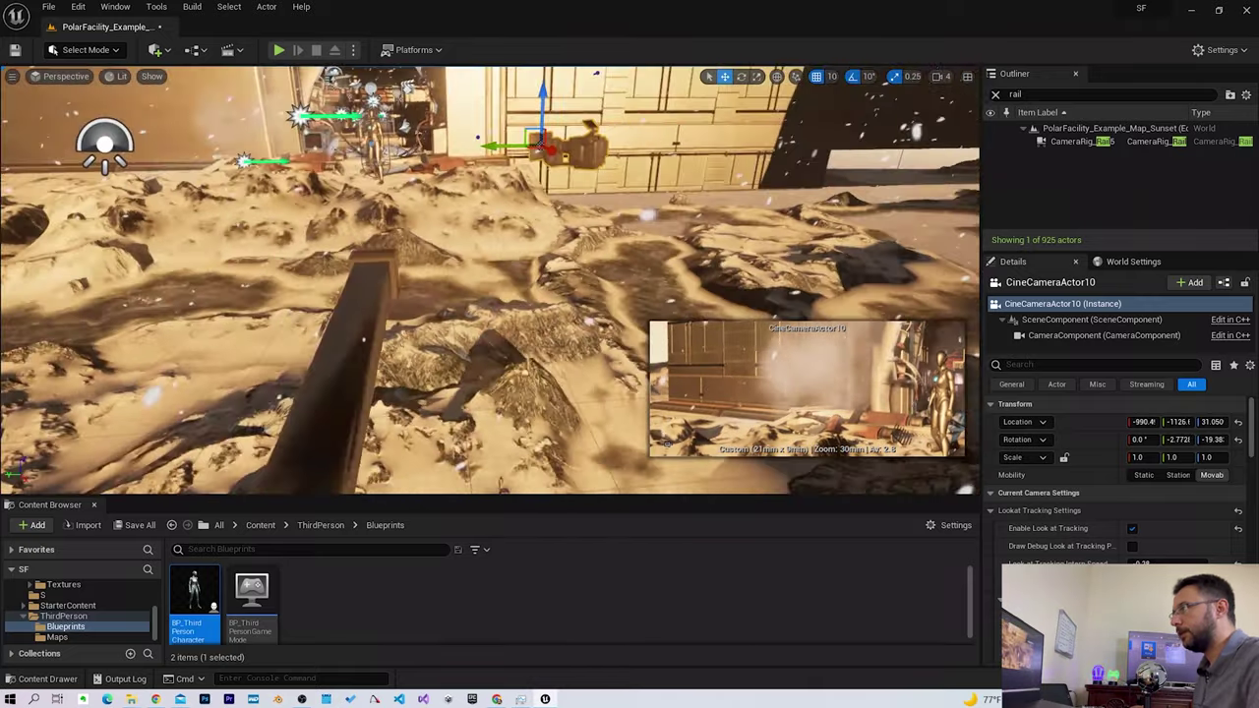
right_click_drag(590, 111, 544, 111)
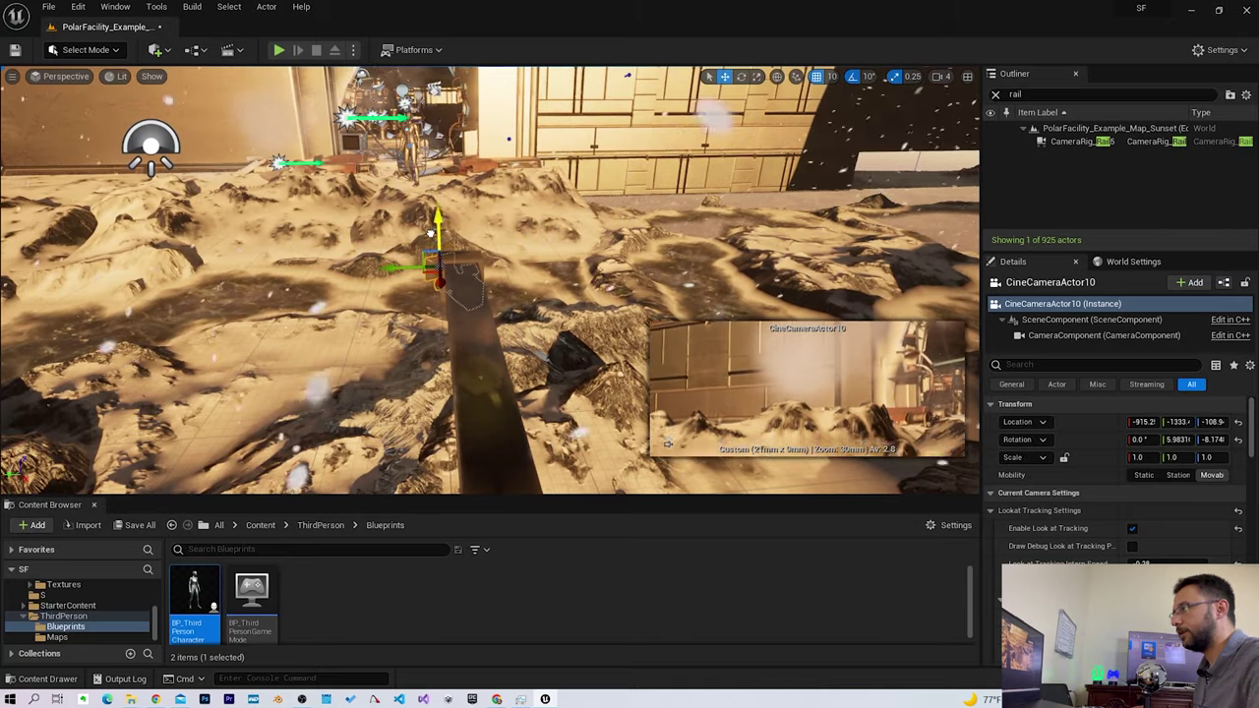
right_click_drag(429, 230, 429, 229)
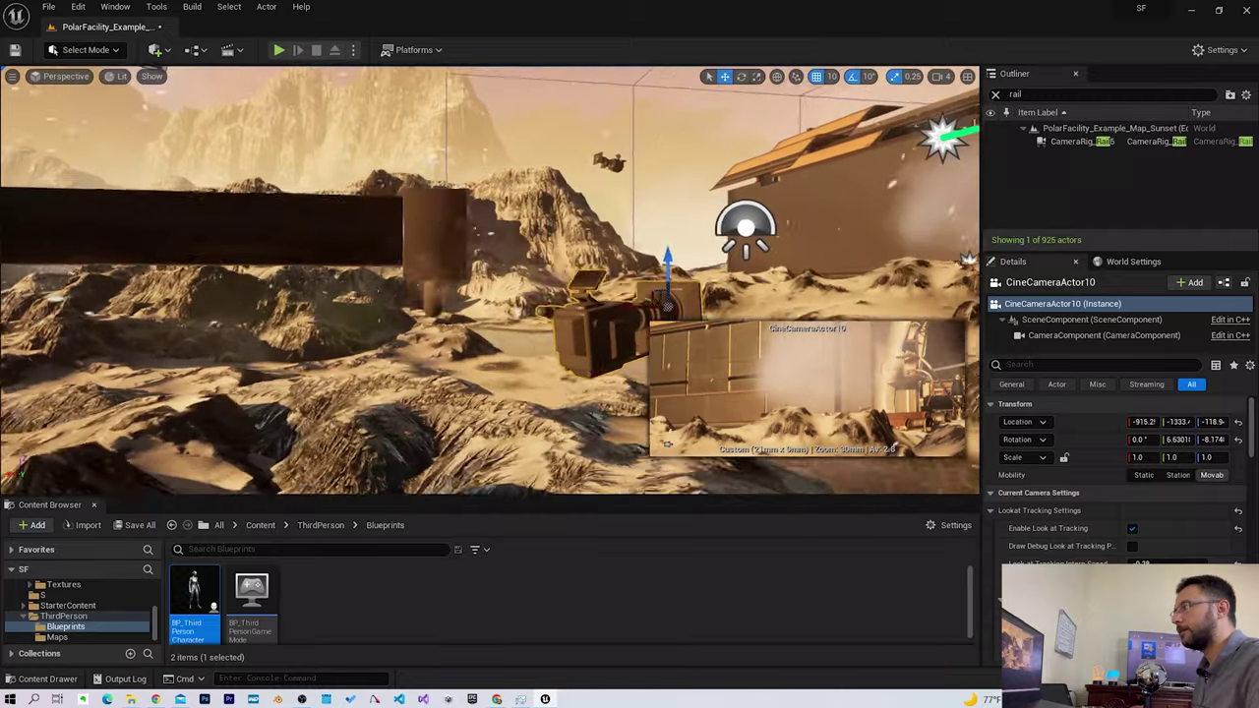
right_click_drag(502, 281, 501, 280)
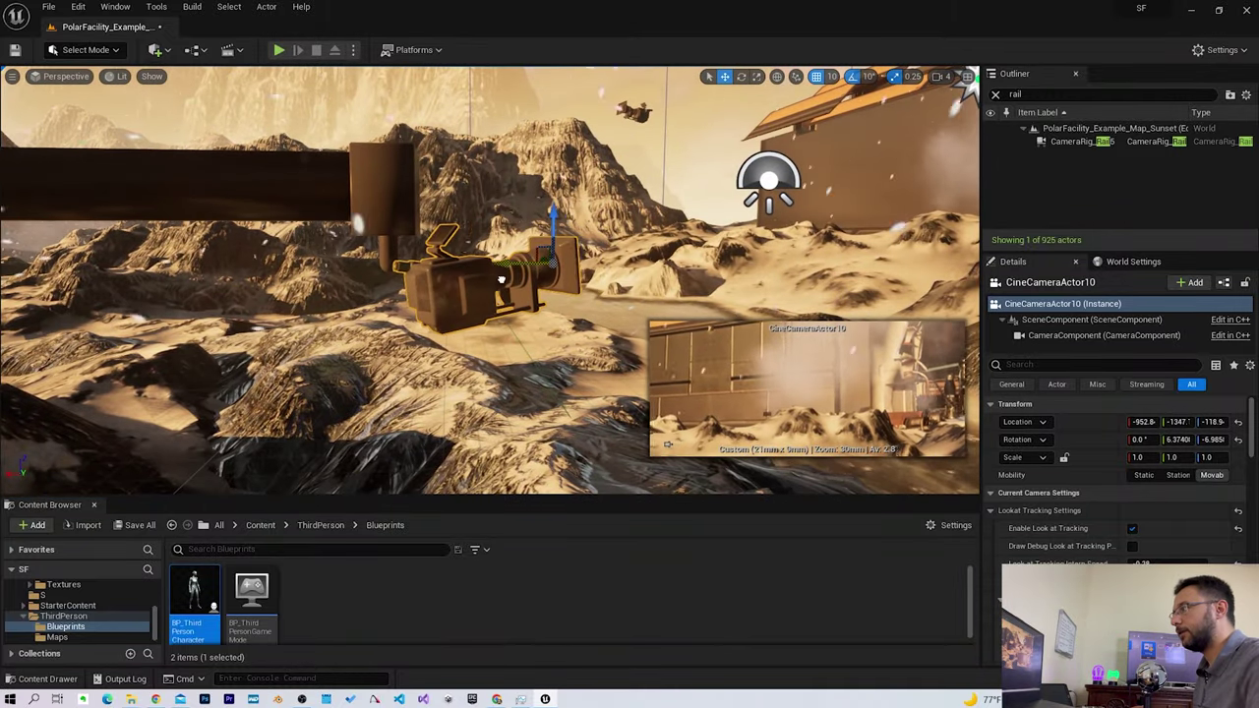
left_click_drag(501, 280, 372, 305)
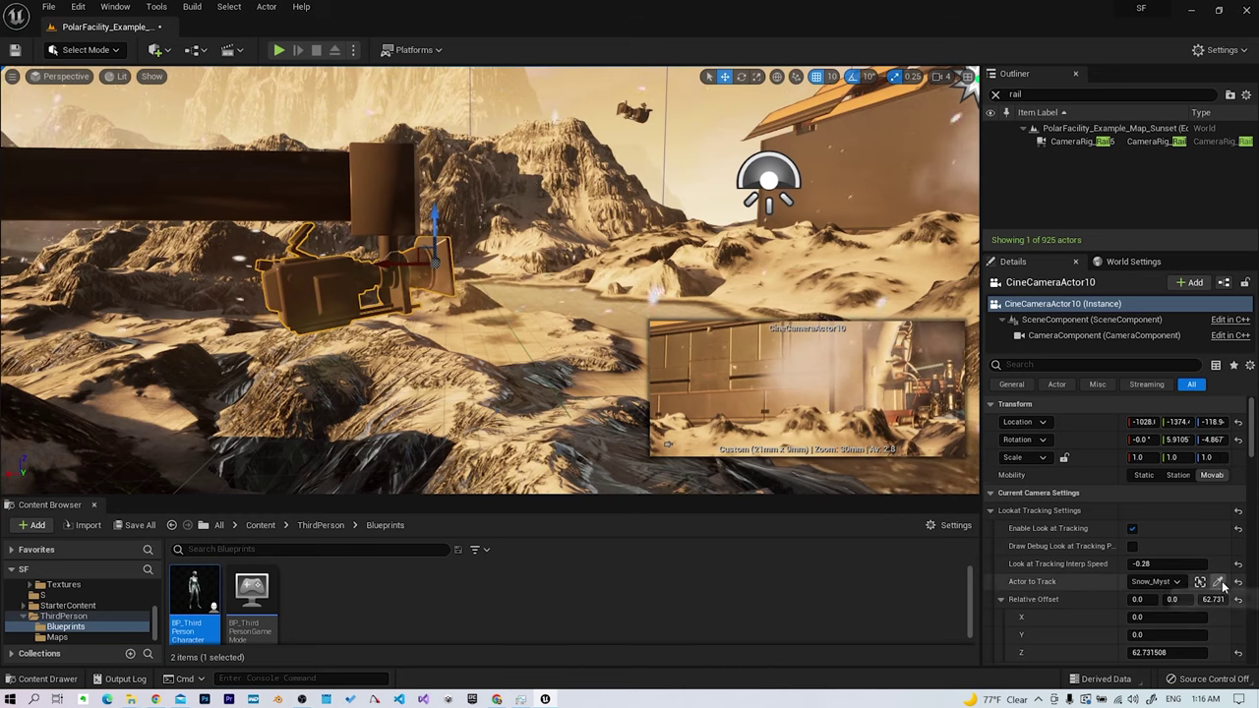
Set the look-at tracking Relative Offset Z to 0.
left_click(1218, 582)
right_click_drag(661, 302, 602, 204)
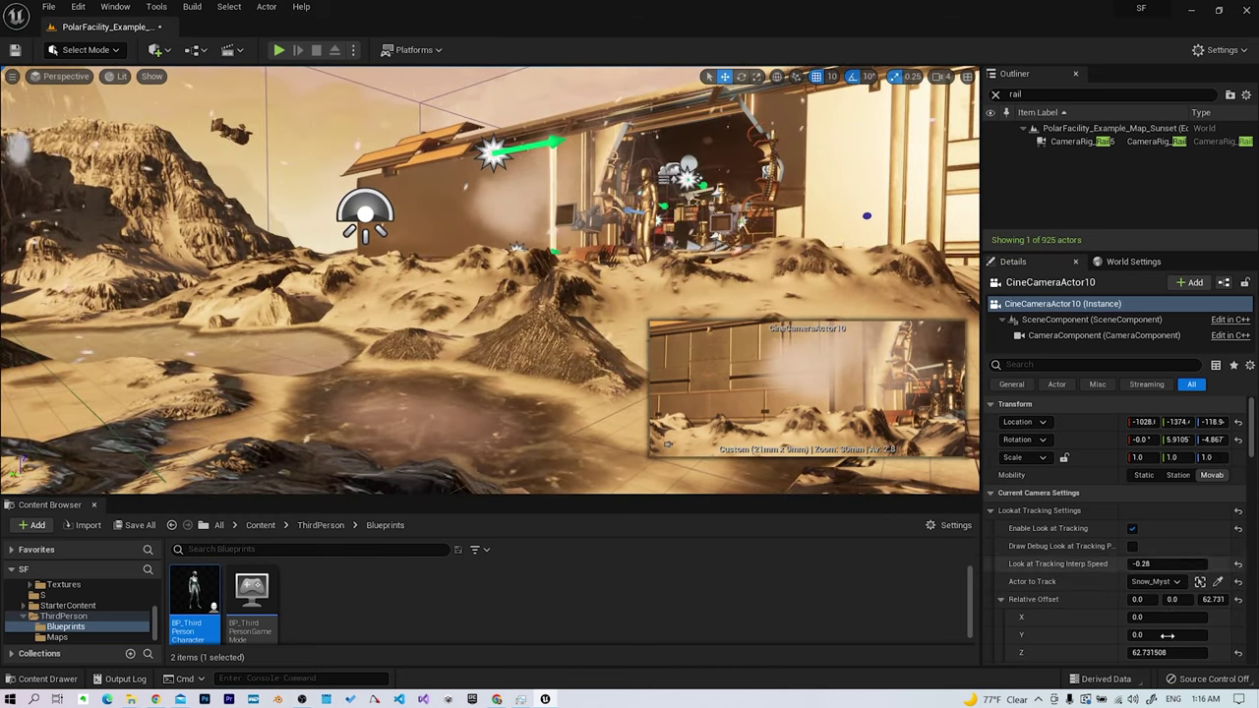
type("0")
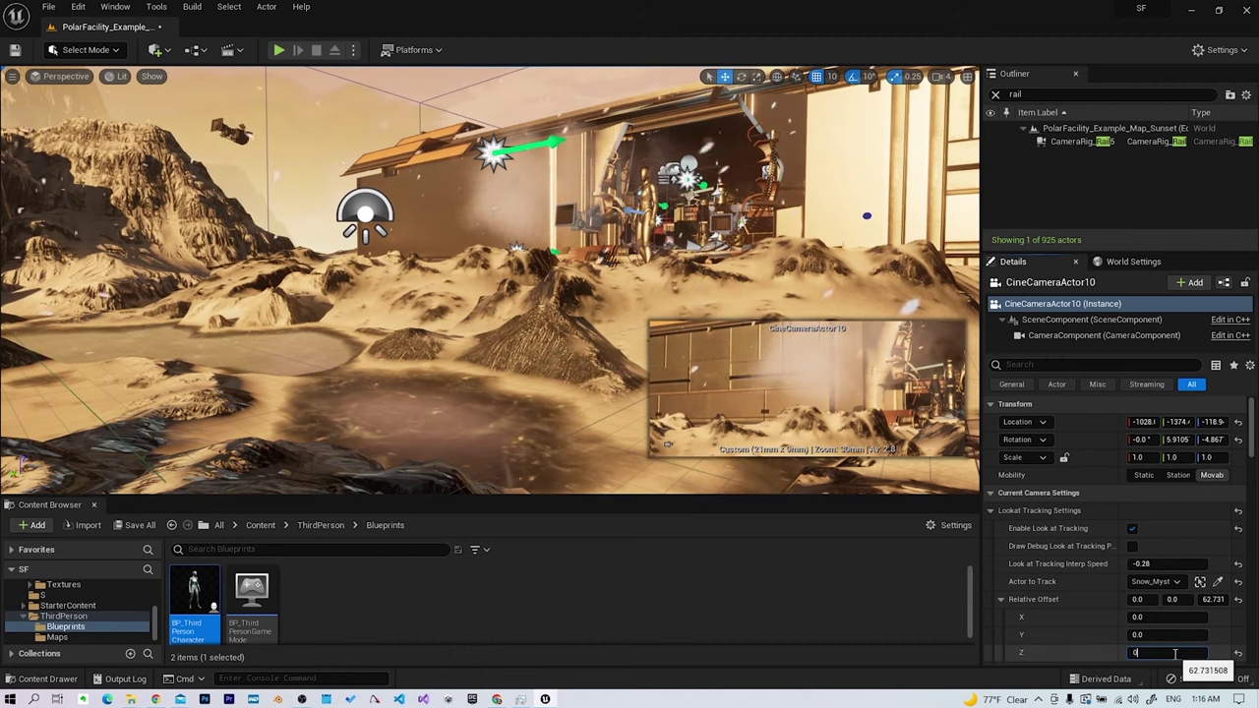
key("Return")
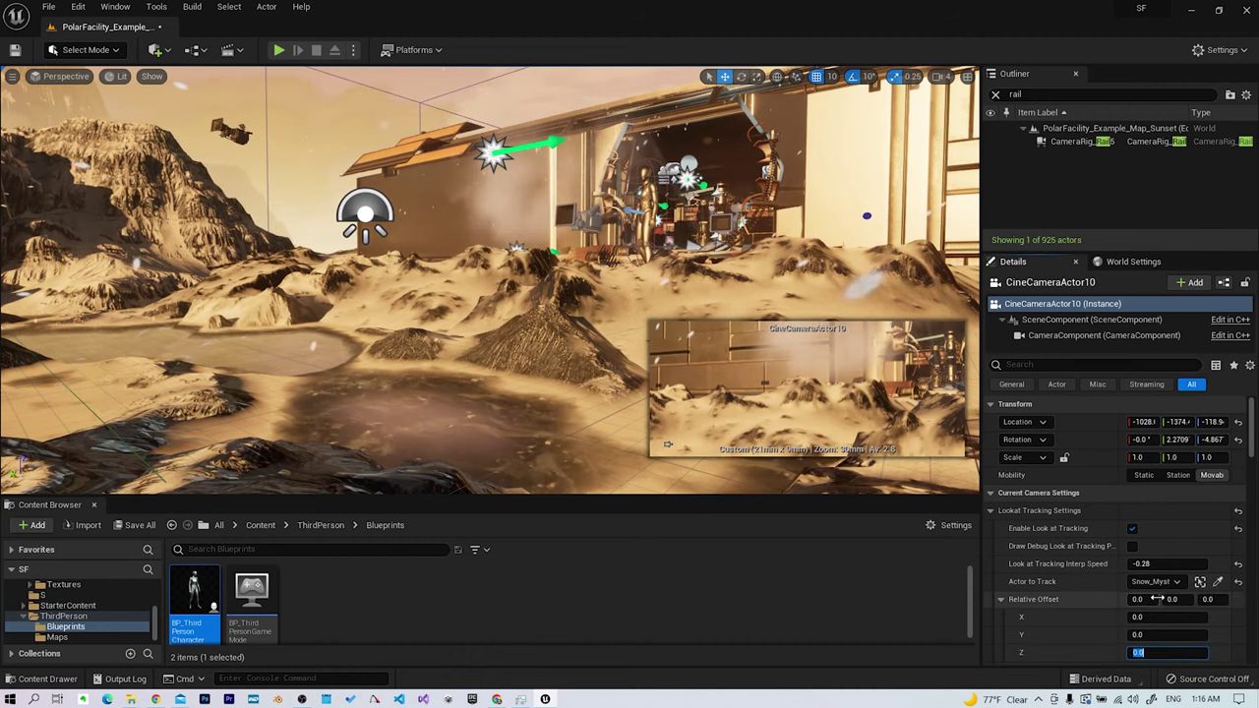
Use the Actor to Track eyedropper to pick the BP_ThirdPerson golden character.
left_click(1161, 616)
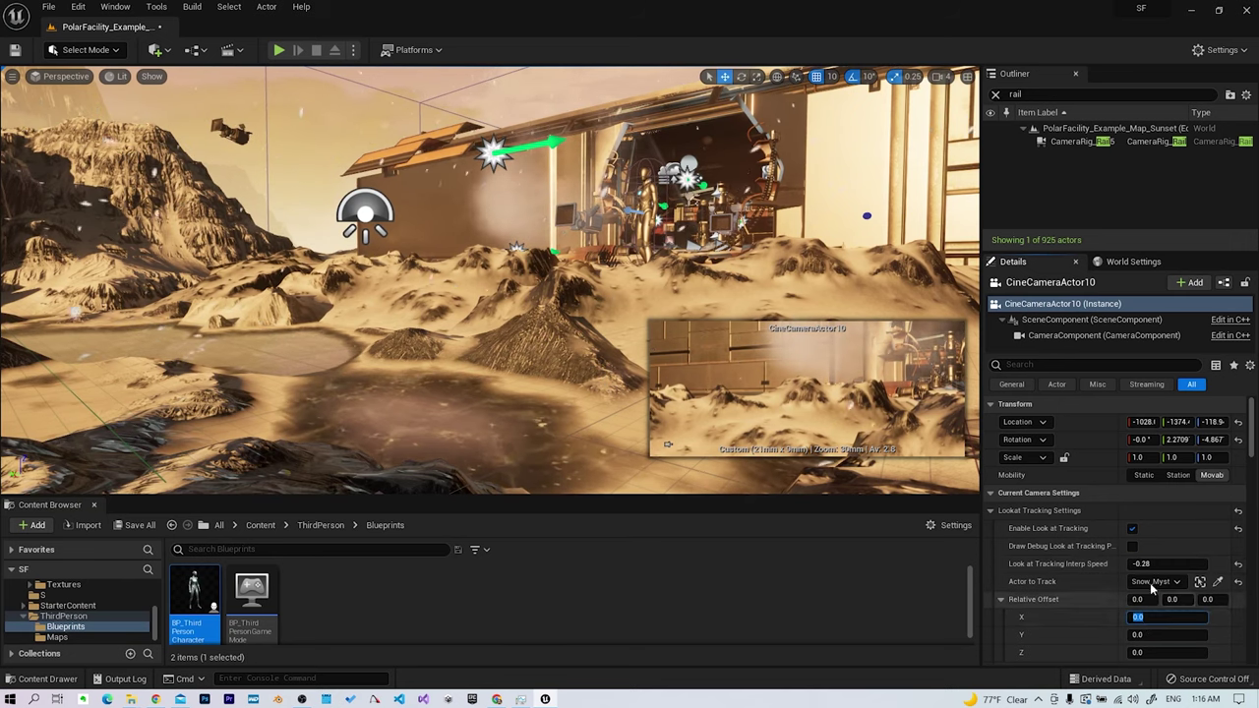
left_click(1217, 581)
scroll(728, 211, "up", 3)
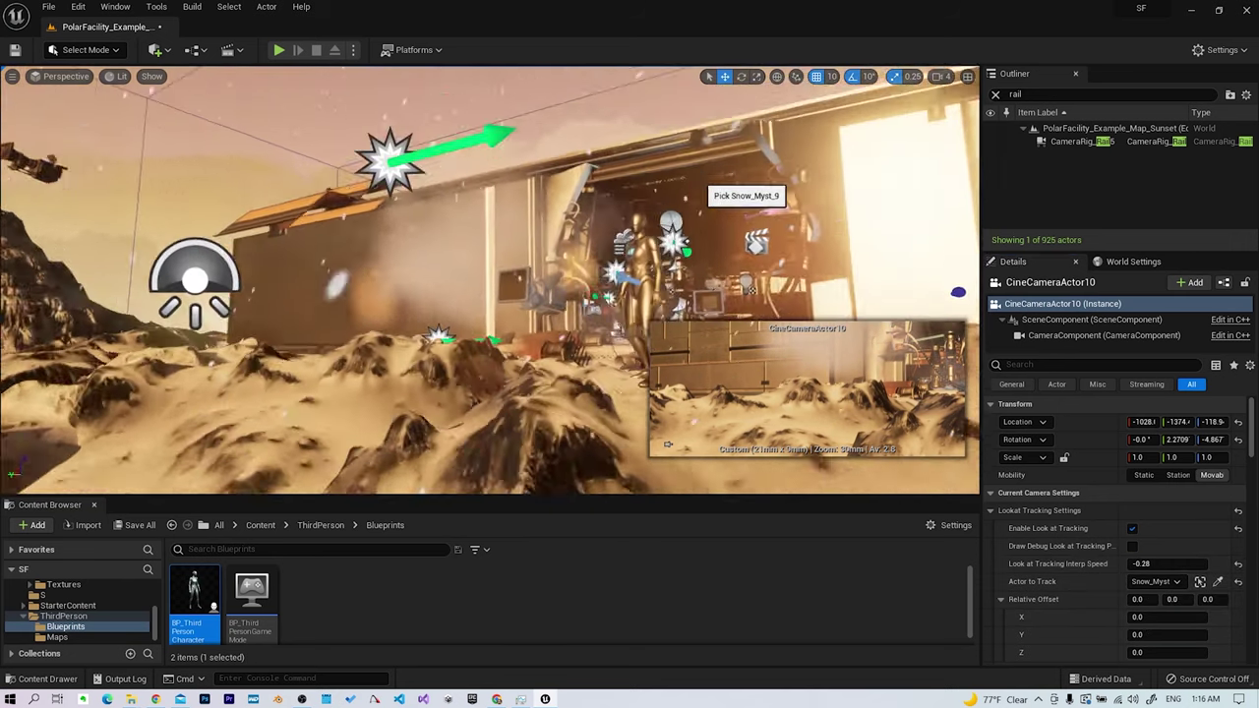
scroll(688, 208, "up", 3)
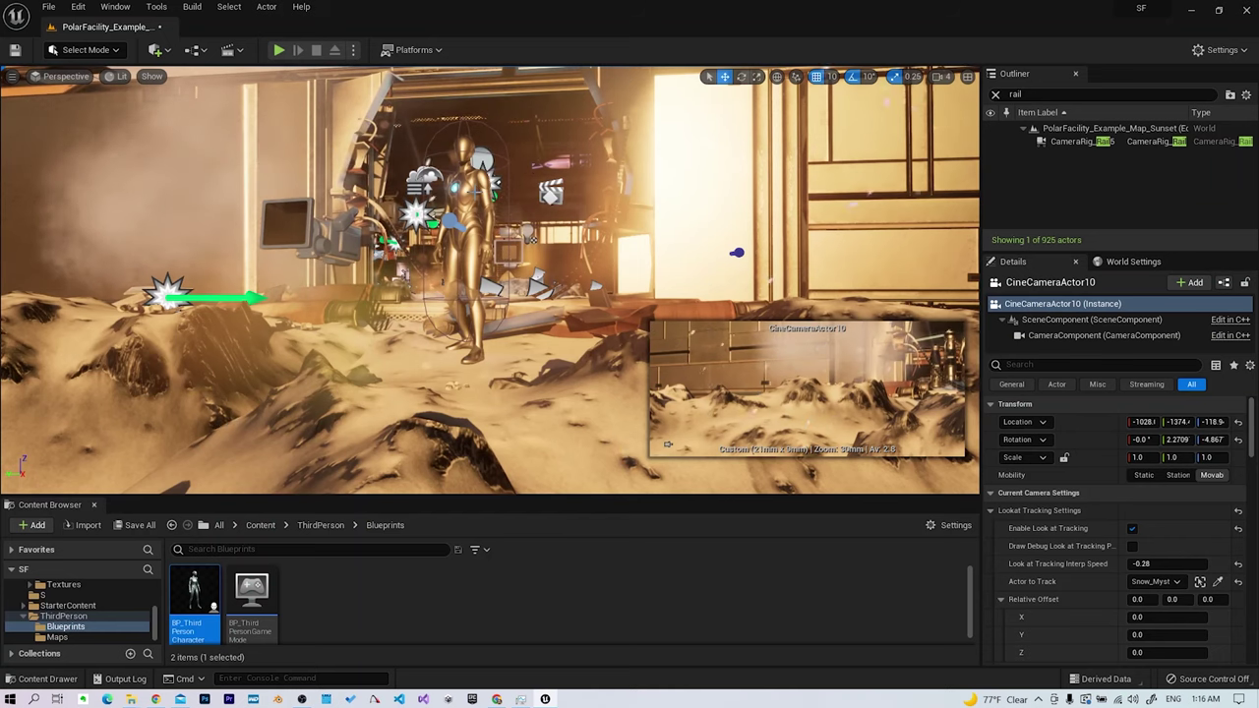
scroll(689, 208, "up", 5)
scroll(510, 290, "up", 2)
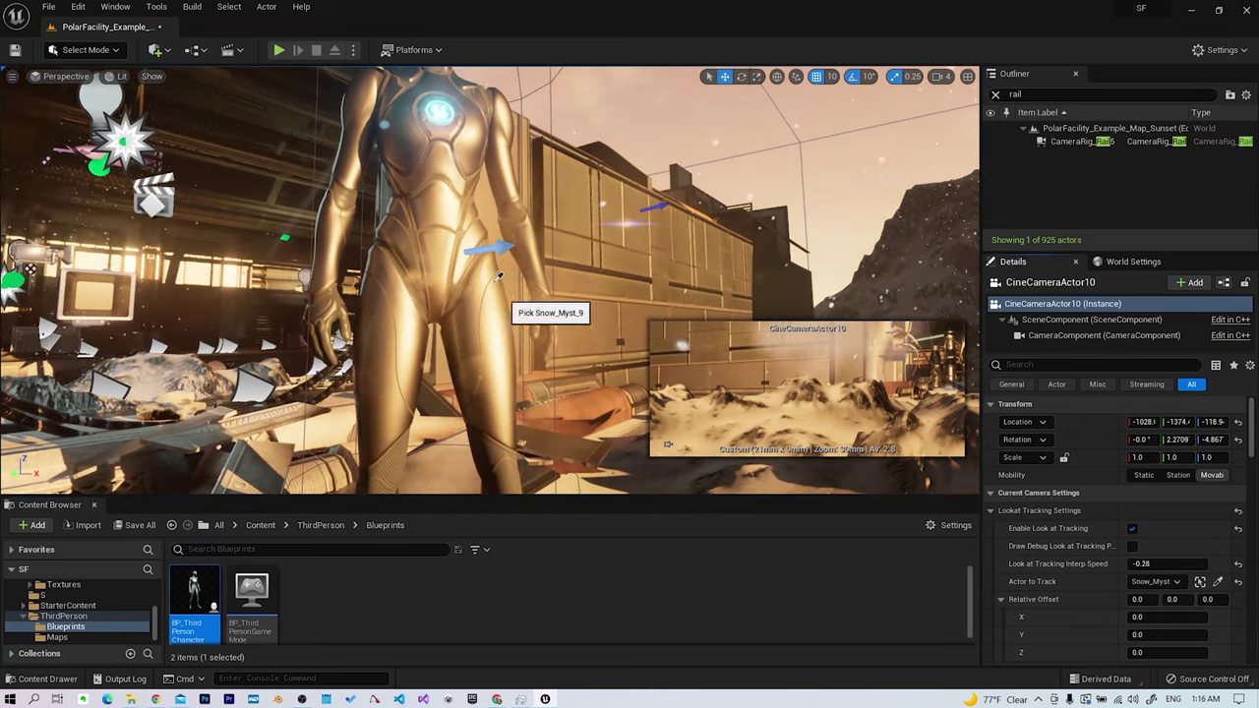
scroll(360, 160, "up", 4)
scroll(360, 160, "down", 5)
left_click(1218, 582)
left_click(354, 286)
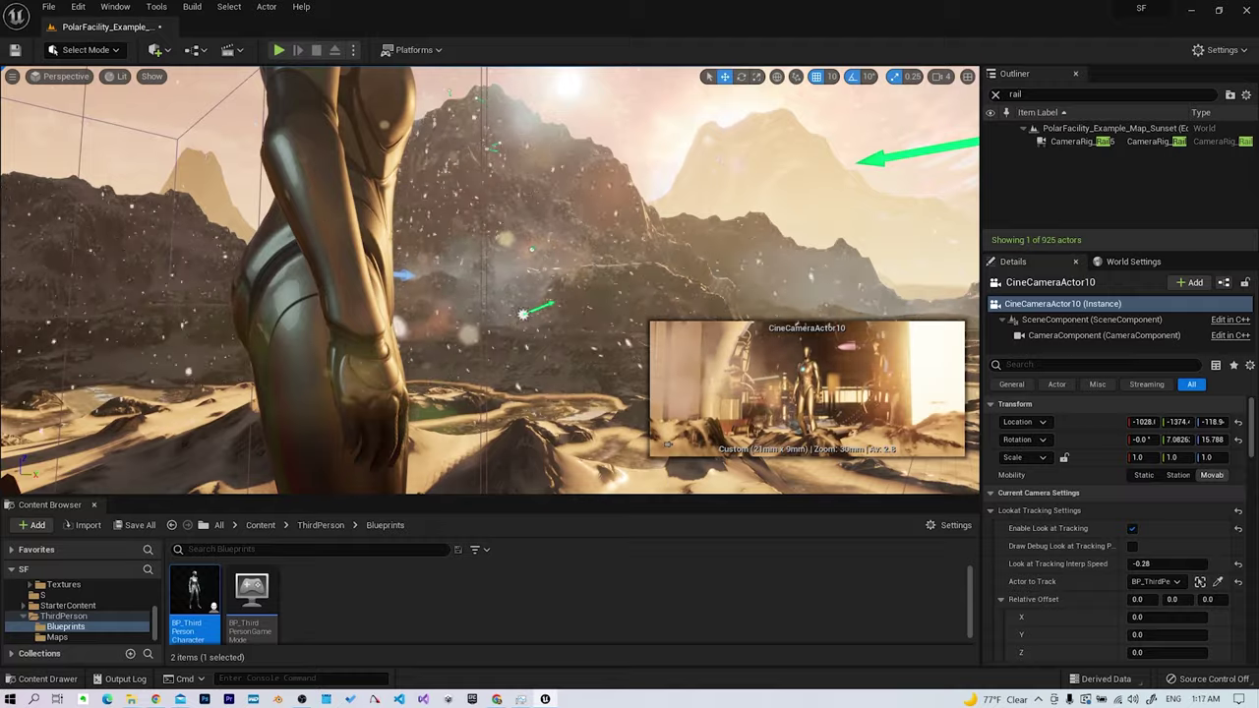
mouse_move(394, 275)
right_mouse_down()
mouse_move(393, 324)
mouse_move(413, 295)
right_mouse_up()
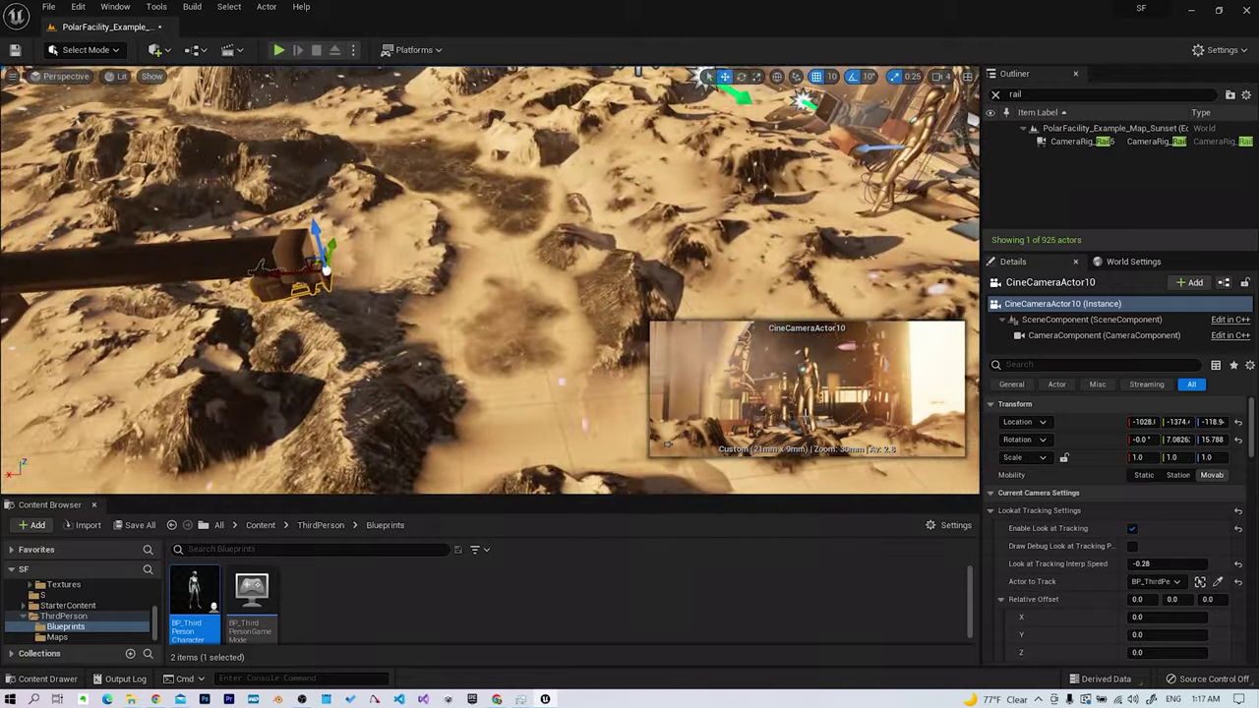
Nudge CineCameraActor10 to the crane arm's end, about -1006, -1345, -119.
right_click_drag(378, 232, 393, 246)
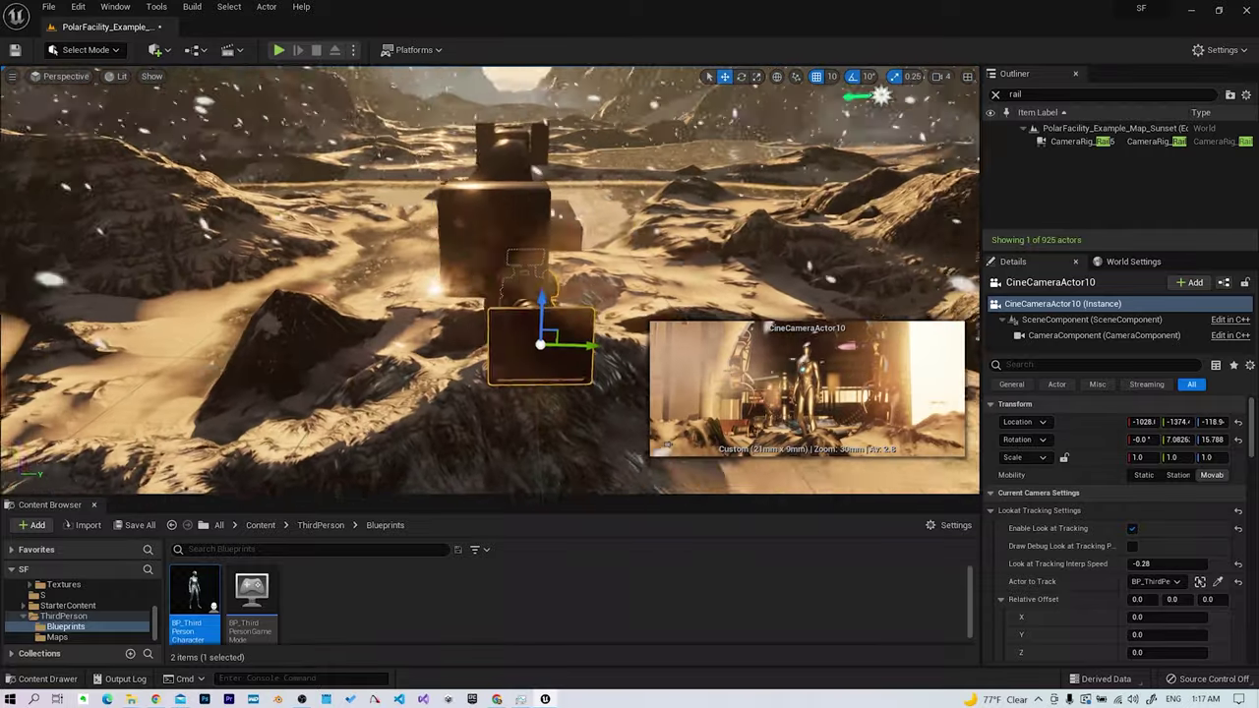
right_click_drag(393, 246, 500, 335)
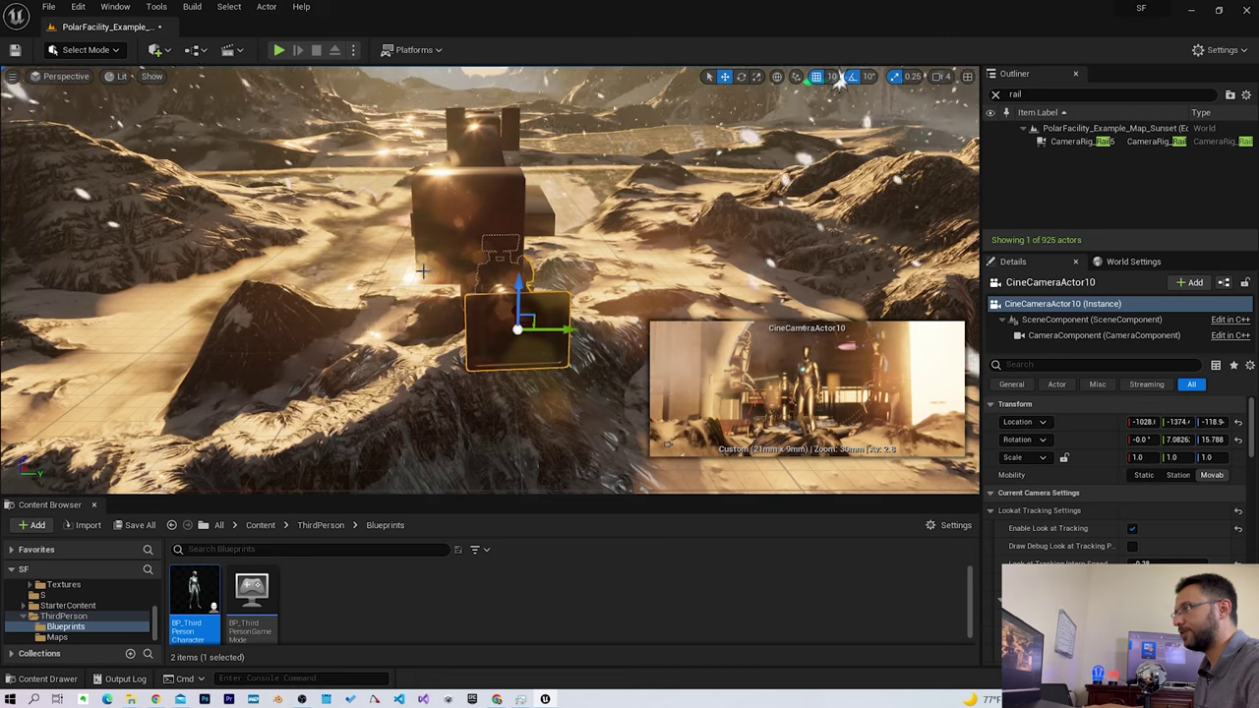
mouse_move(459, 290)
left_mouse_down()
mouse_move(411, 290)
mouse_move(469, 300)
left_mouse_up()
mouse_move(468, 300)
right_mouse_down()
mouse_move(394, 295)
mouse_move(471, 341)
right_mouse_up()
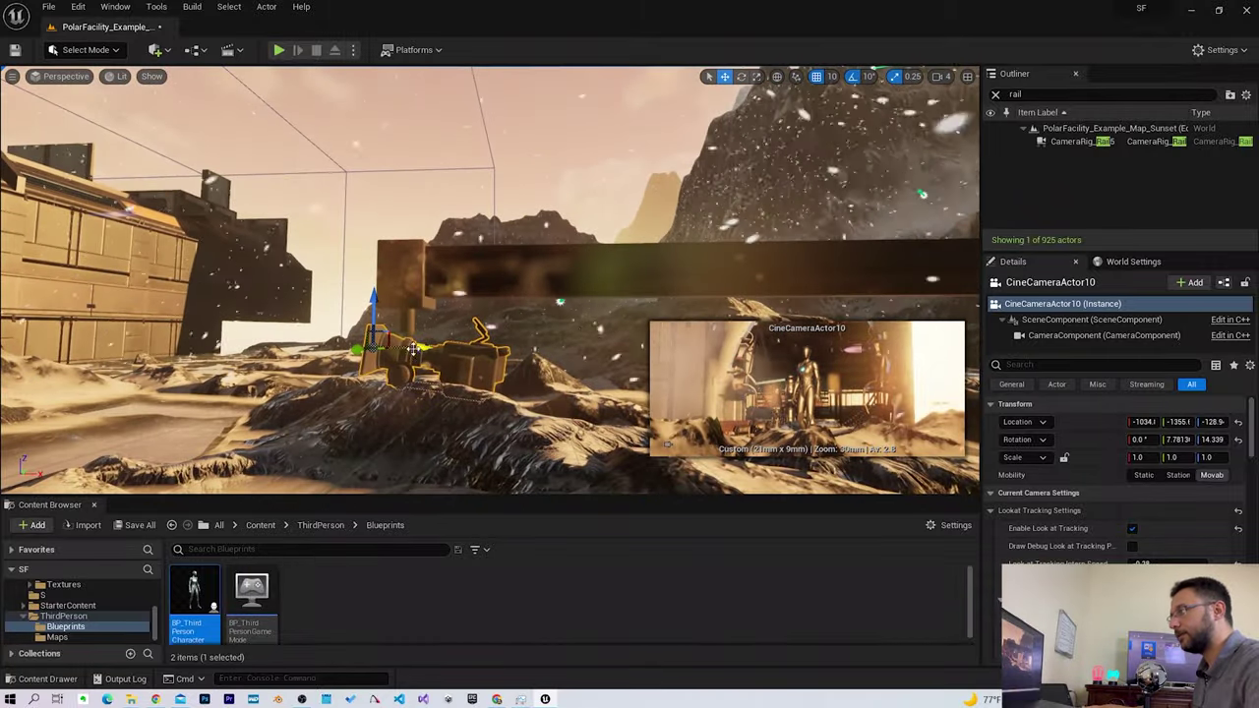
left_click_drag(413, 349, 362, 346)
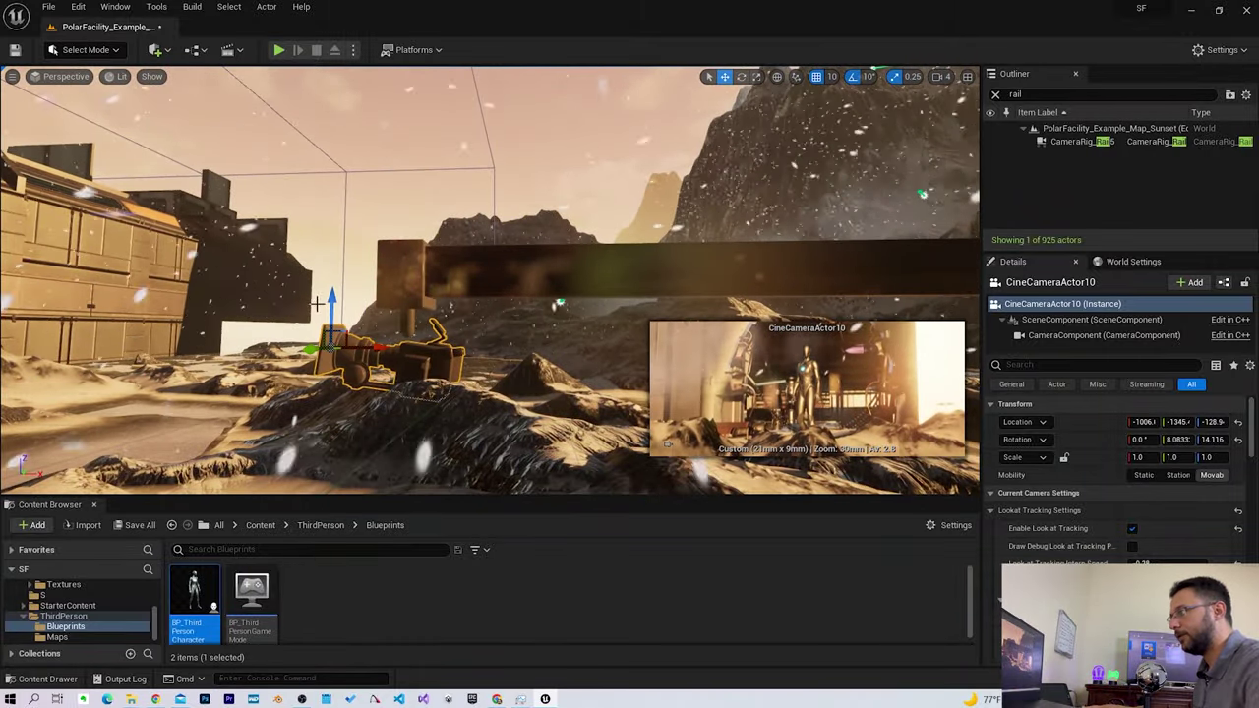
right_click_drag(408, 332, 433, 324)
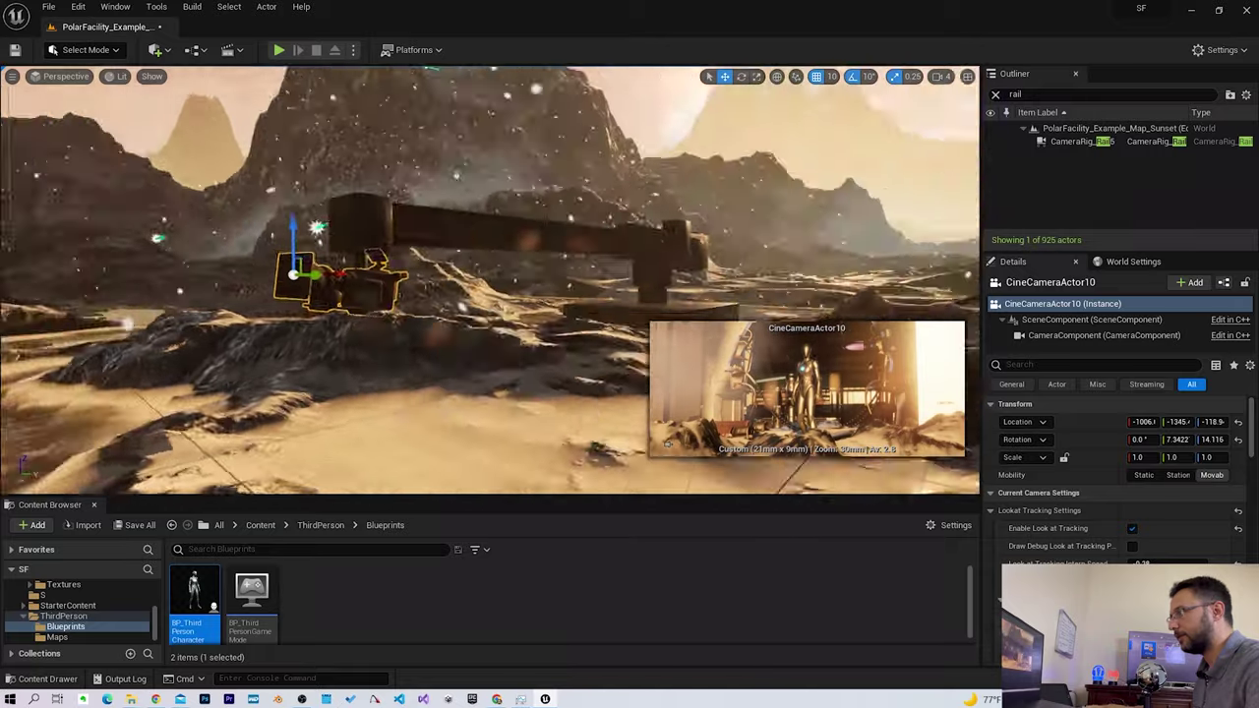
right_click_drag(492, 295, 491, 295)
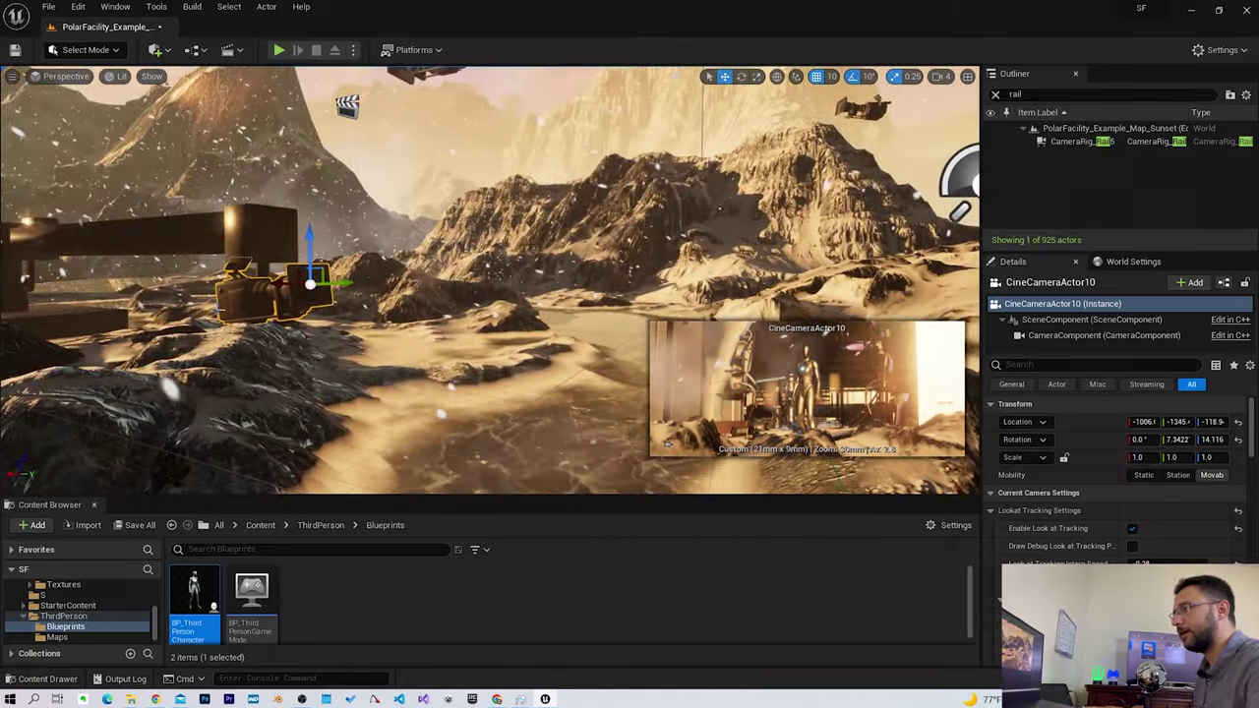
right_click(234, 292)
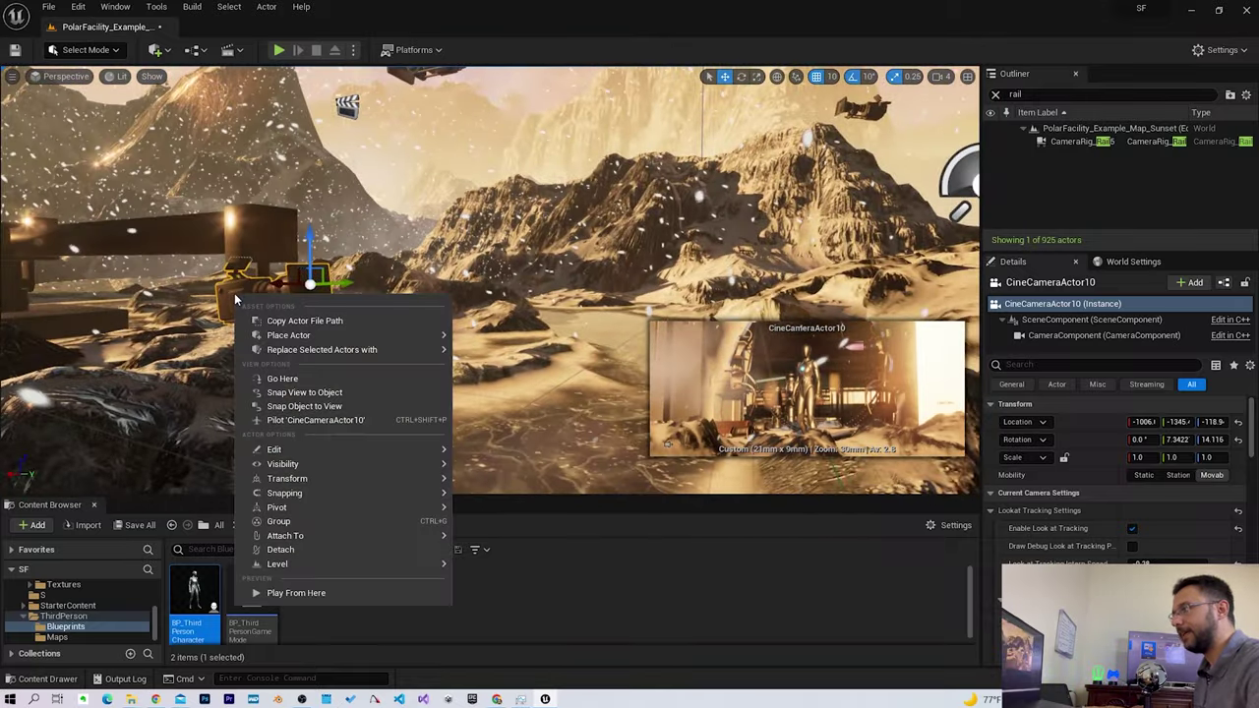
Attach CineCameraActor10 to CameraRig_Crane1, then shift the crane to Y -300.
mouse_move(318, 534)
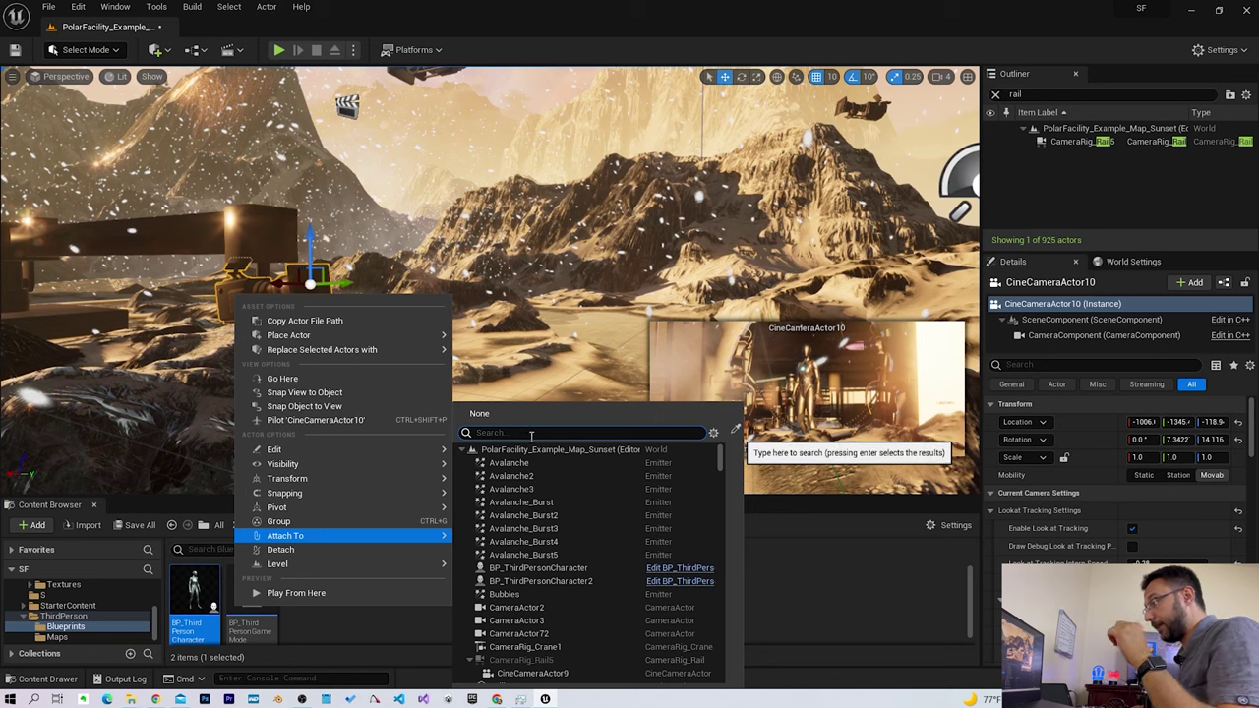
left_click(735, 433)
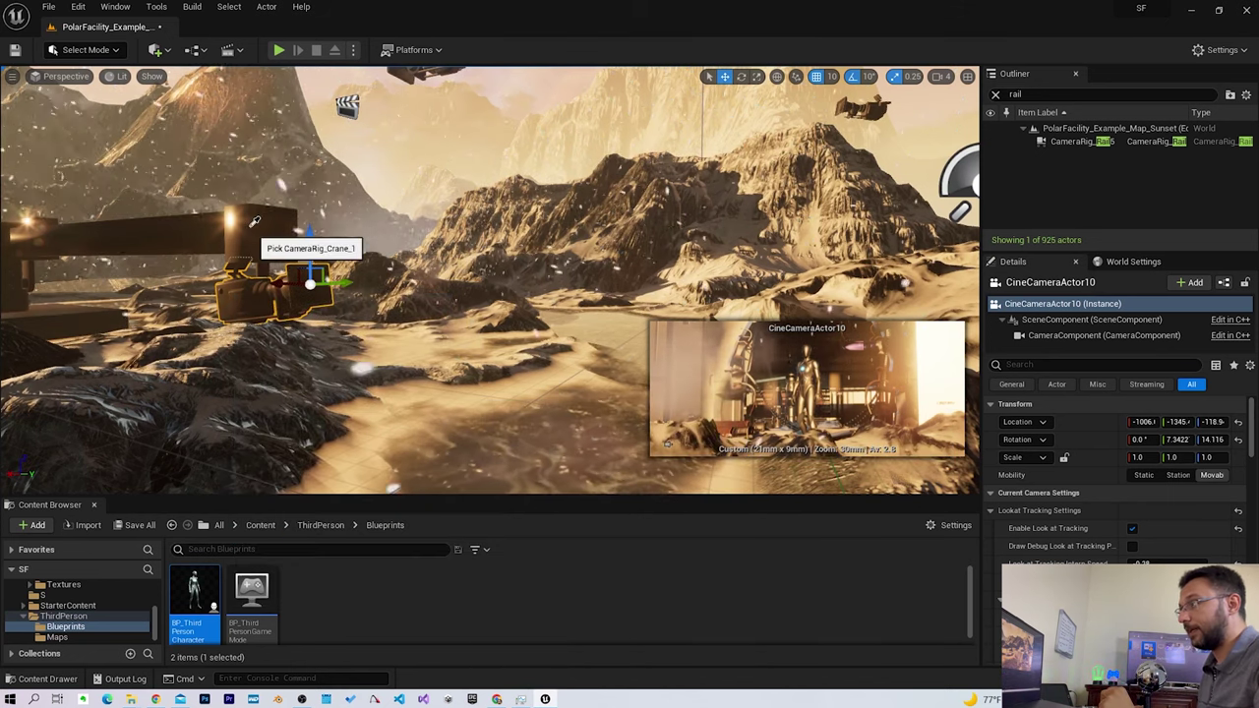
left_click(254, 220)
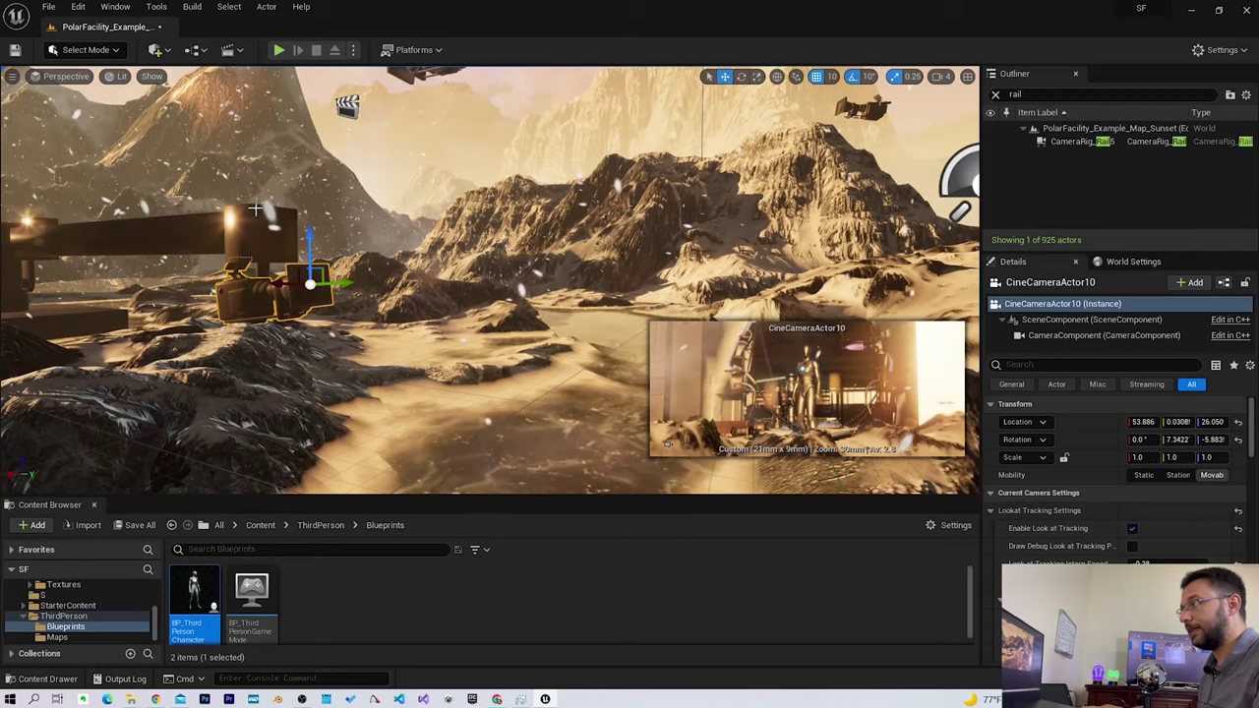
left_click(220, 236)
left_click_drag(45, 331, 81, 326)
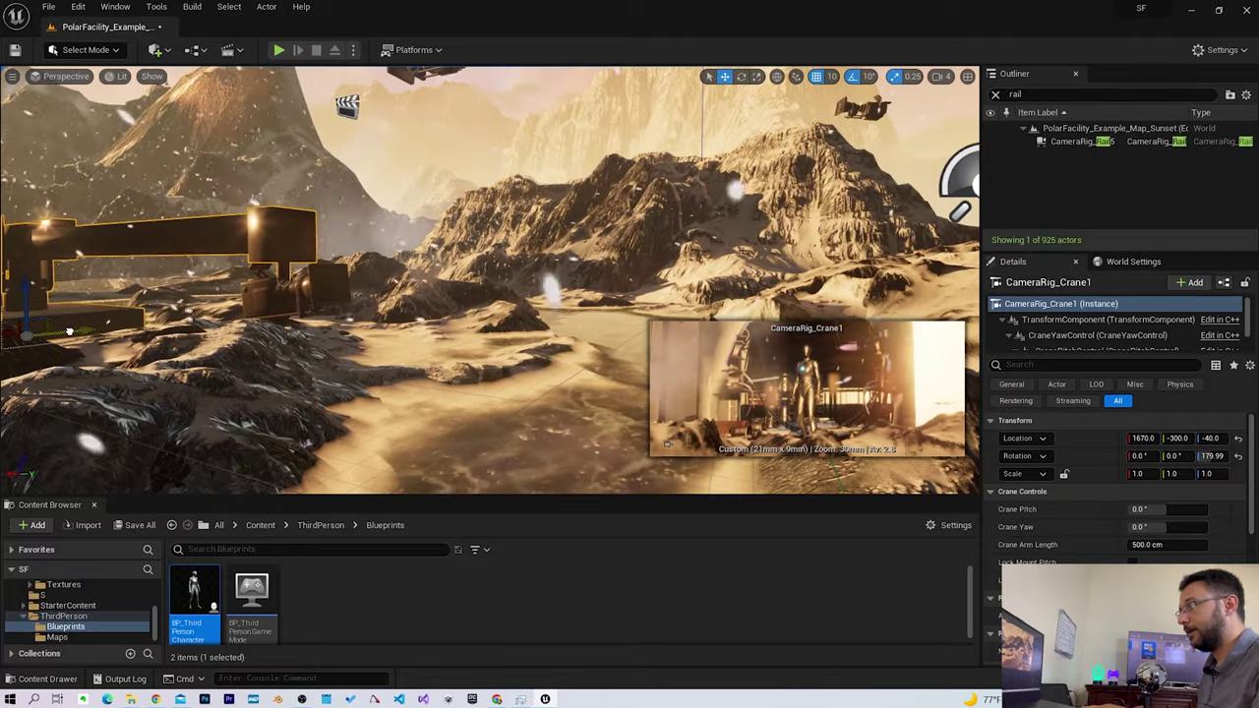
Zoom out and turn the view toward the facility and crane rig.
scroll(390, 308, "down", 5)
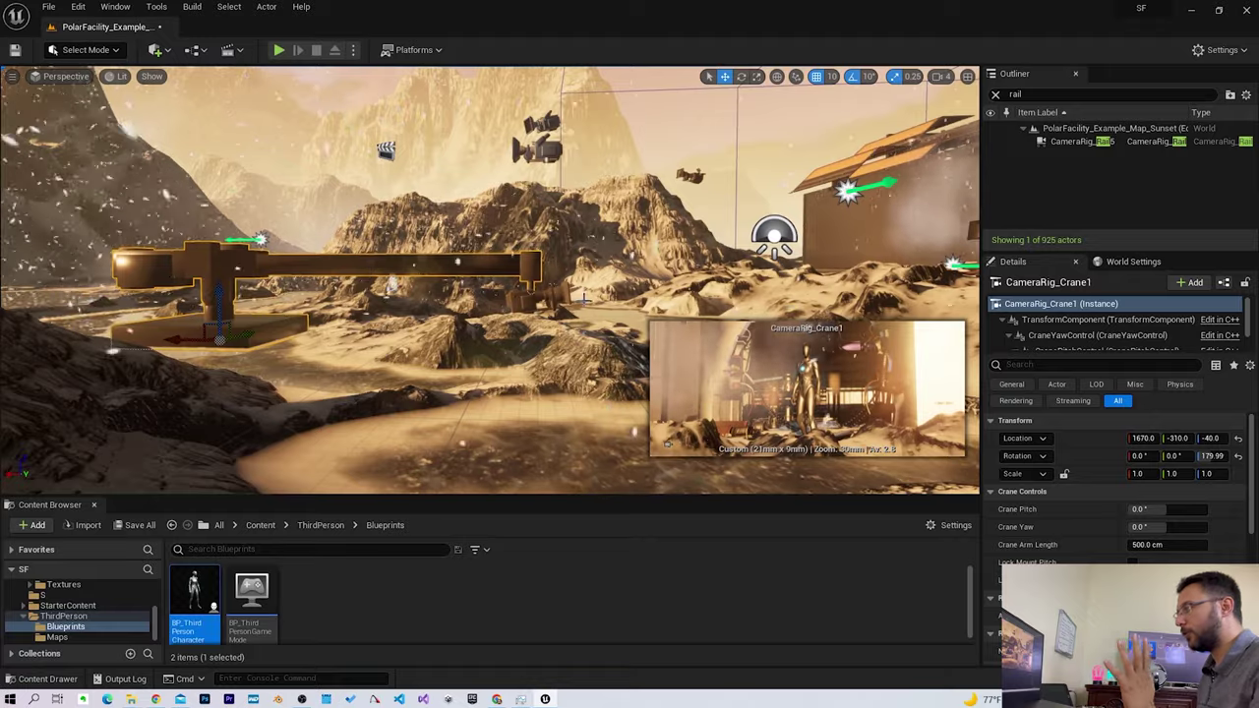
mouse_move(470, 283)
right_mouse_down()
mouse_move(571, 285)
mouse_move(629, 324)
mouse_move(580, 309)
right_mouse_up()
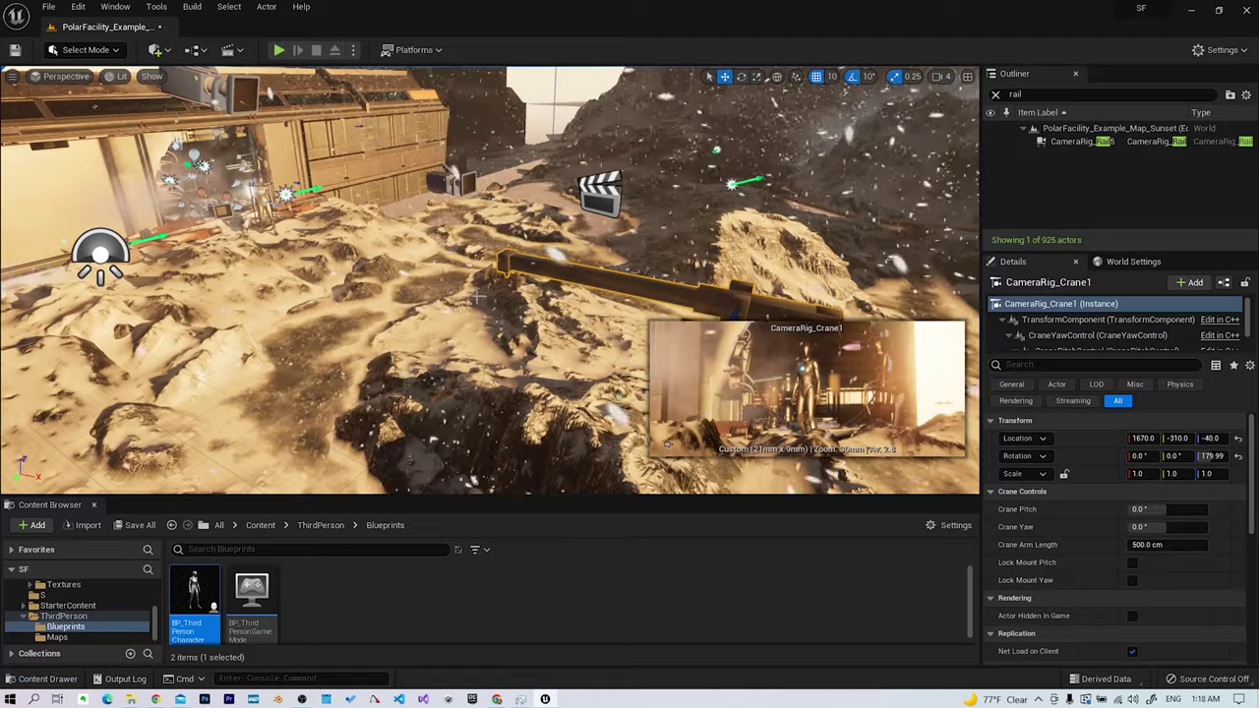
Set CameraRig_Crane1 to pitch 51.84°, yaw 5.76° and arm length 4345 cm.
mouse_move(1165, 544)
left_mouse_down()
mouse_move(1210, 544)
mouse_move(1144, 544)
left_mouse_up()
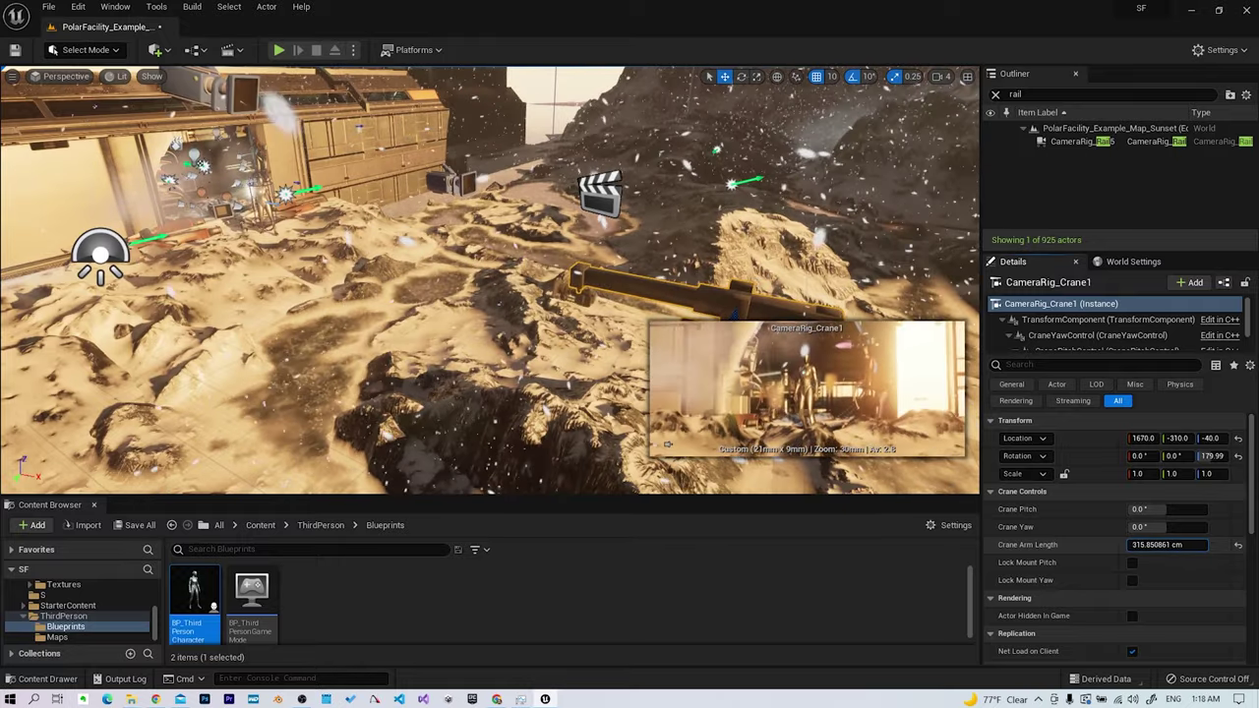
left_click_drag(1144, 544, 1148, 543)
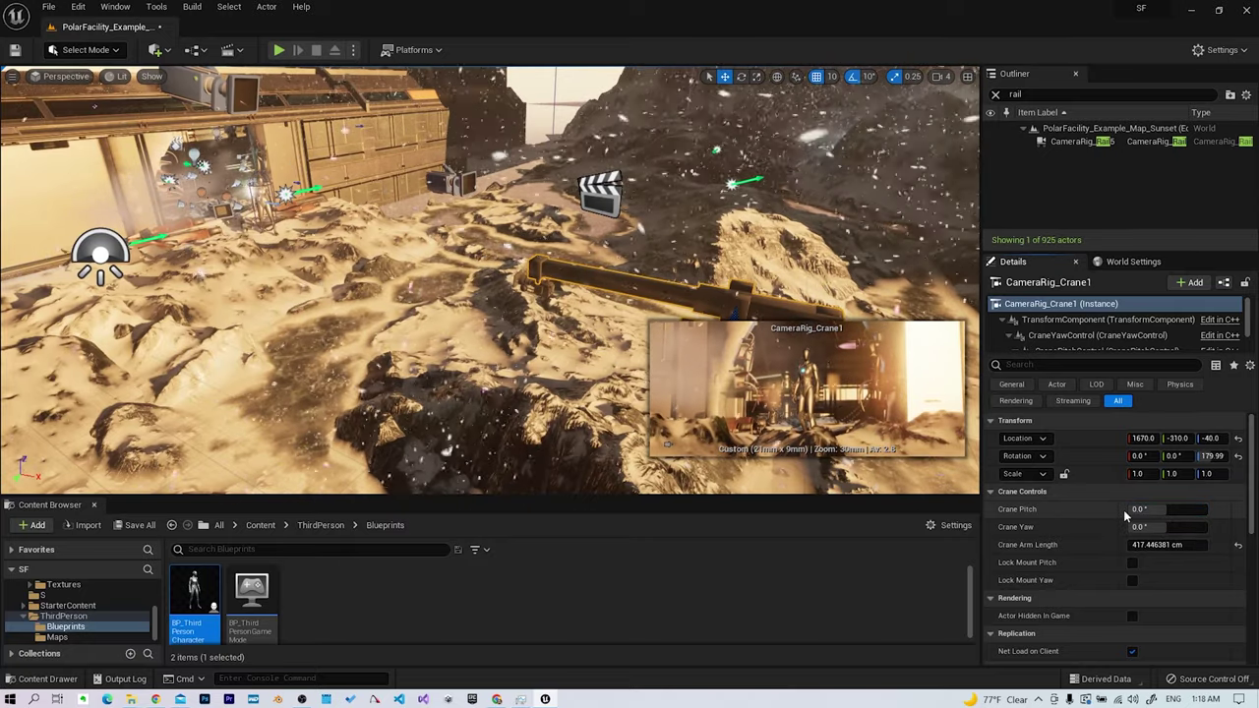
left_click_drag(1118, 508, 1113, 508)
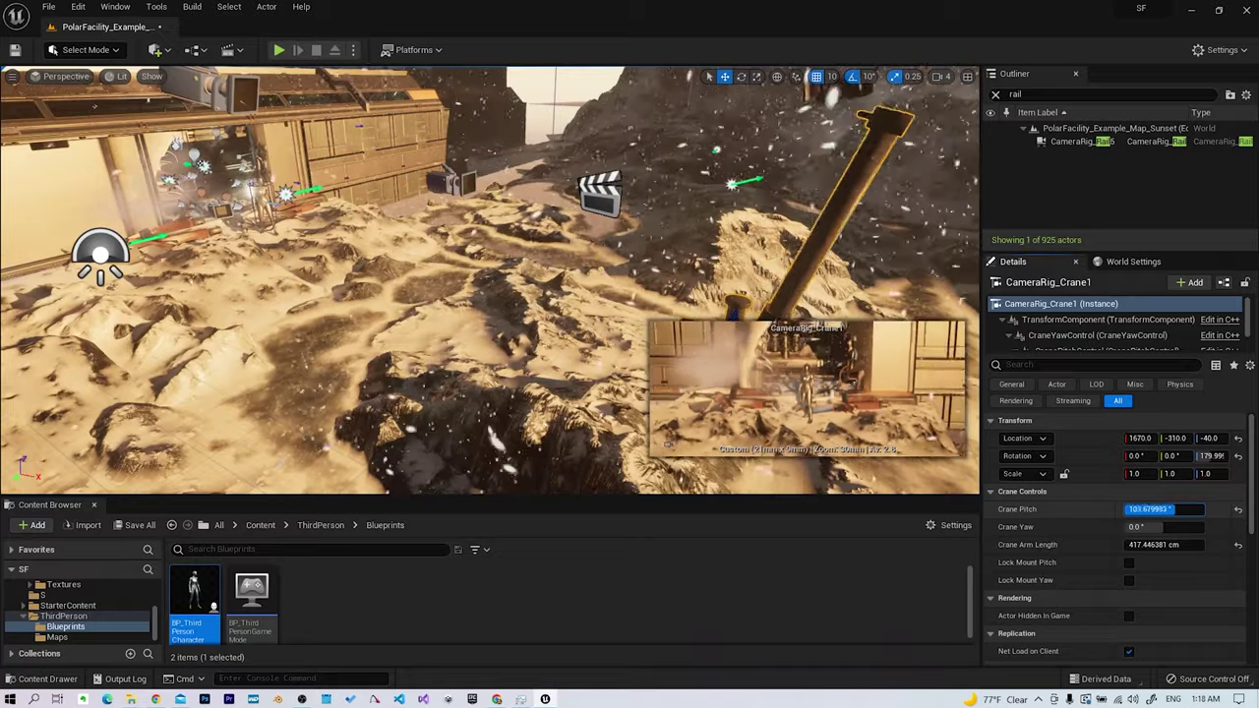
left_click_drag(1117, 508, 1102, 509)
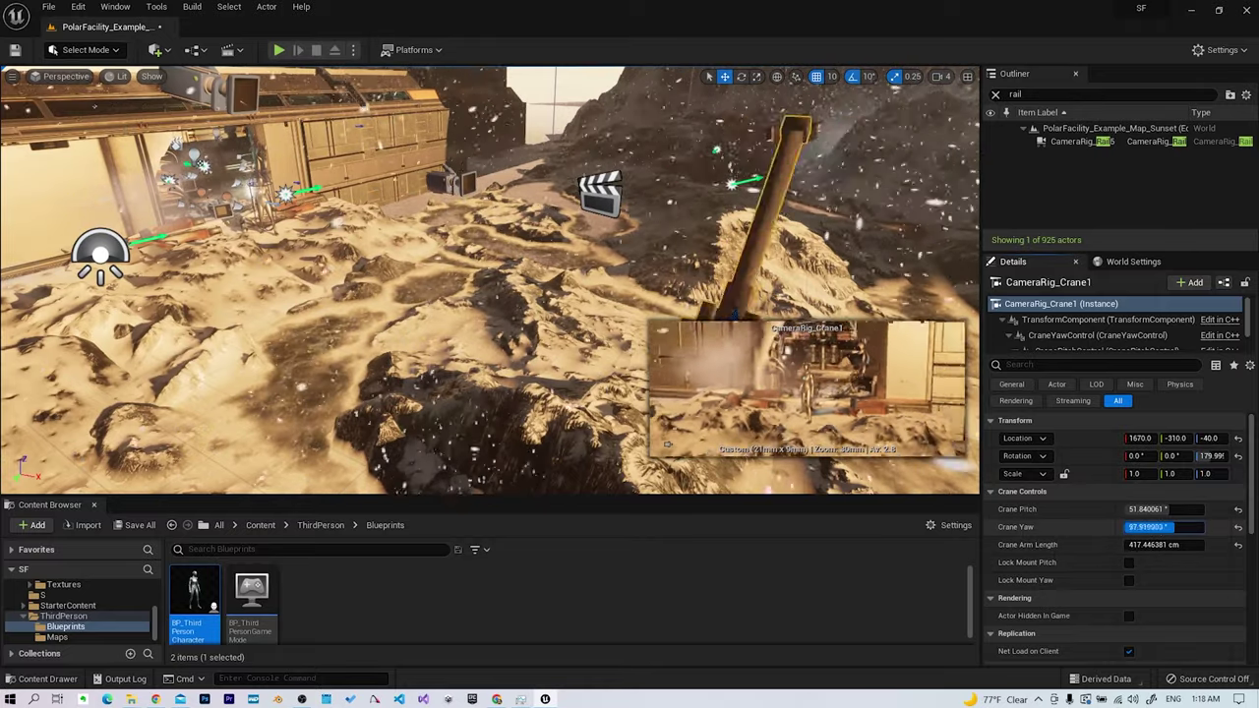
left_click_drag(1149, 526, 1180, 527)
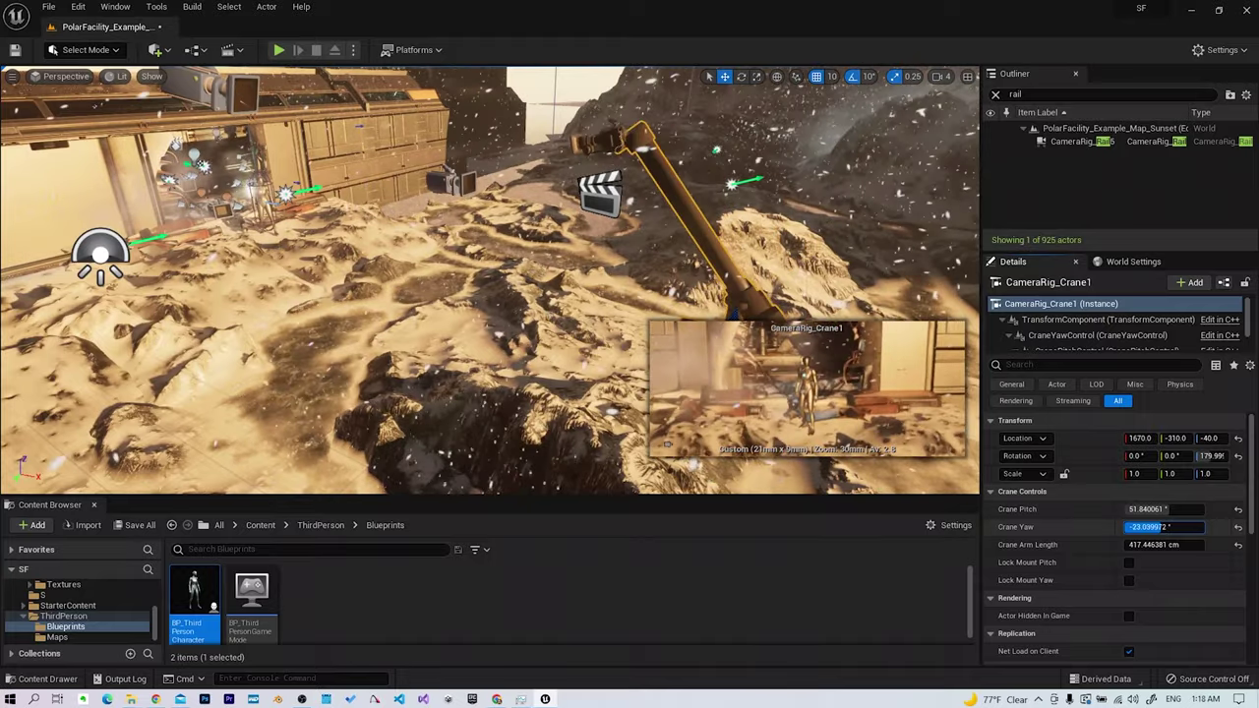
mouse_move(1180, 526)
left_mouse_down()
mouse_move(1136, 544)
mouse_move(1200, 544)
left_mouse_up()
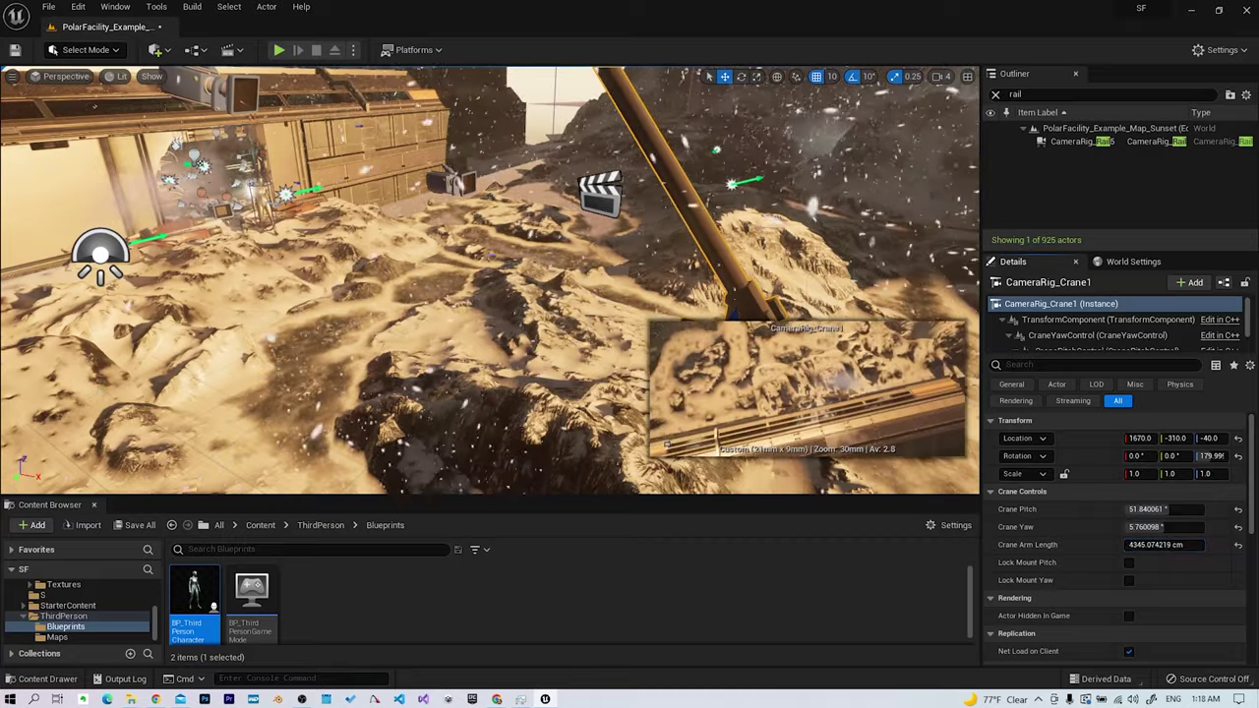
mouse_move(492, 345)
right_mouse_down()
mouse_move(491, 246)
mouse_move(492, 394)
mouse_move(492, 334)
right_mouse_up()
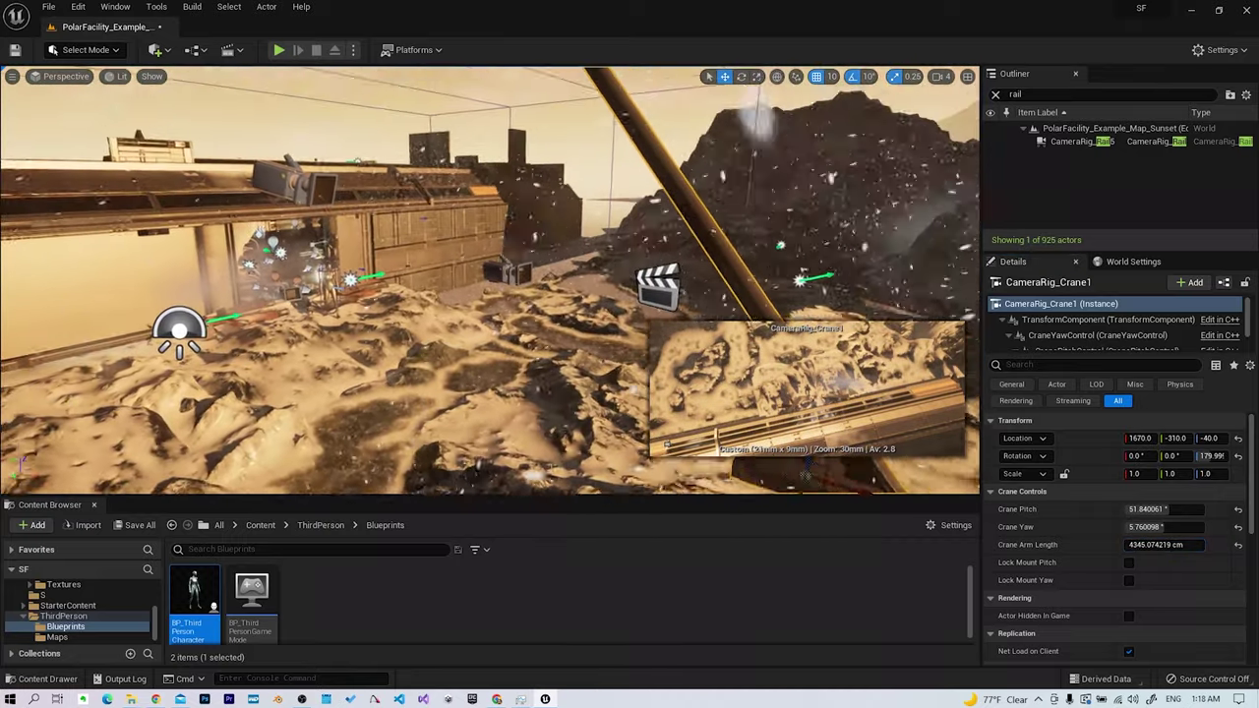
left_click(45, 79)
mouse_move(80, 208)
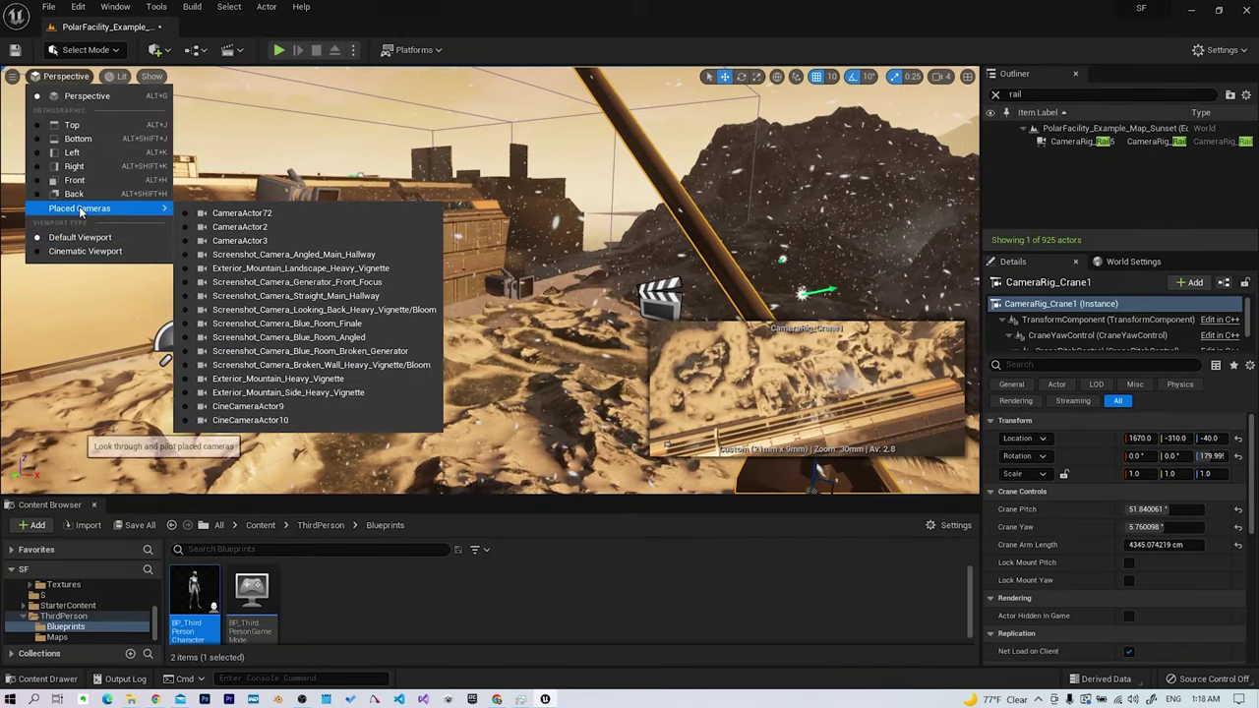
left_click(270, 420)
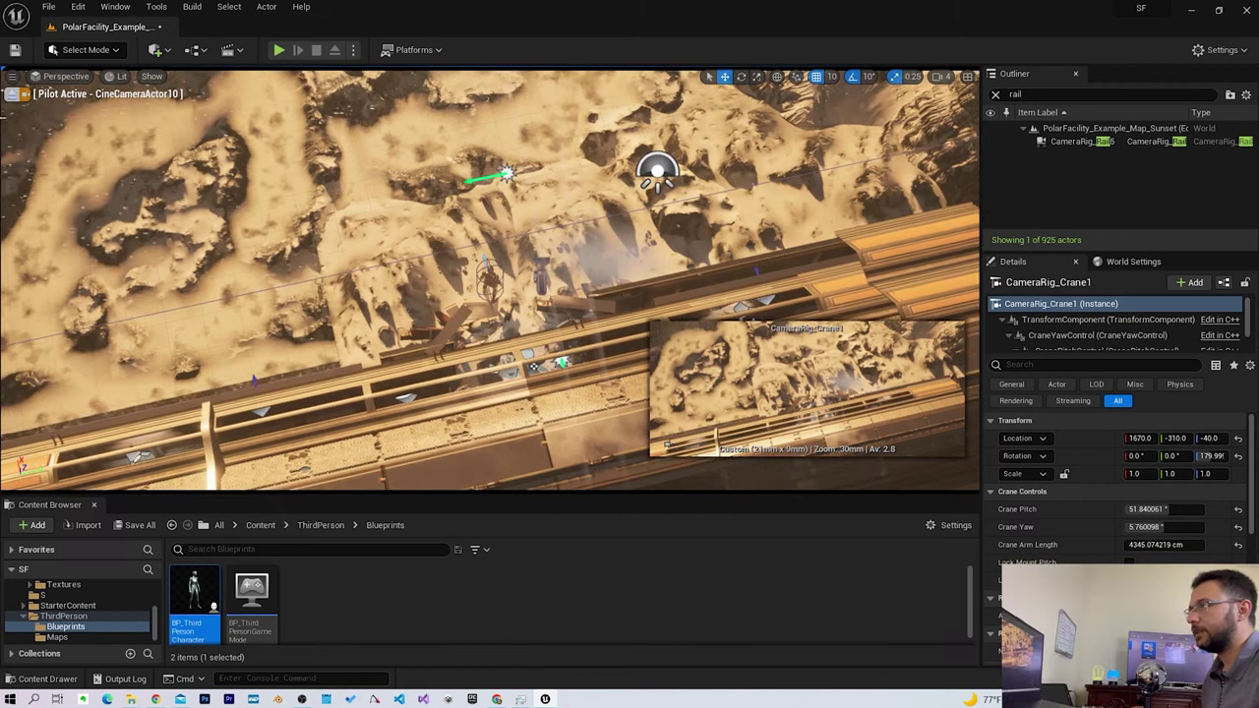
left_click(13, 94)
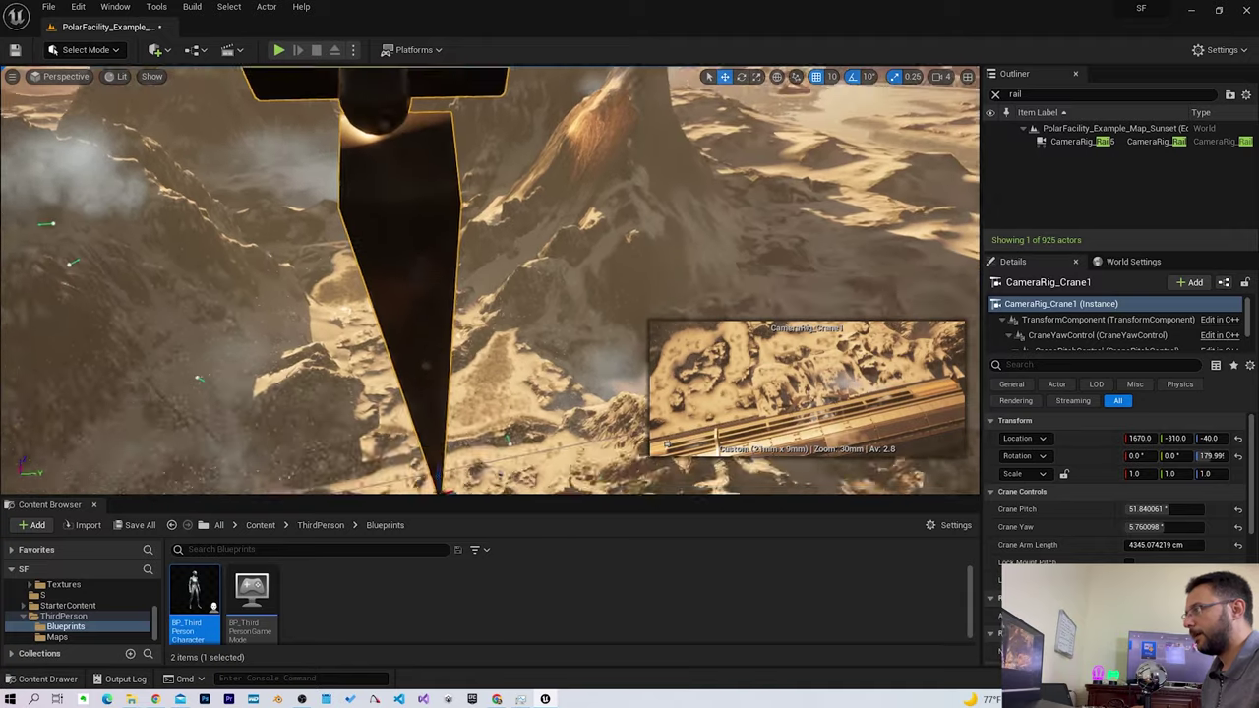
Focus on the crane rig and shorten its arm length to about 593 cm.
key("f")
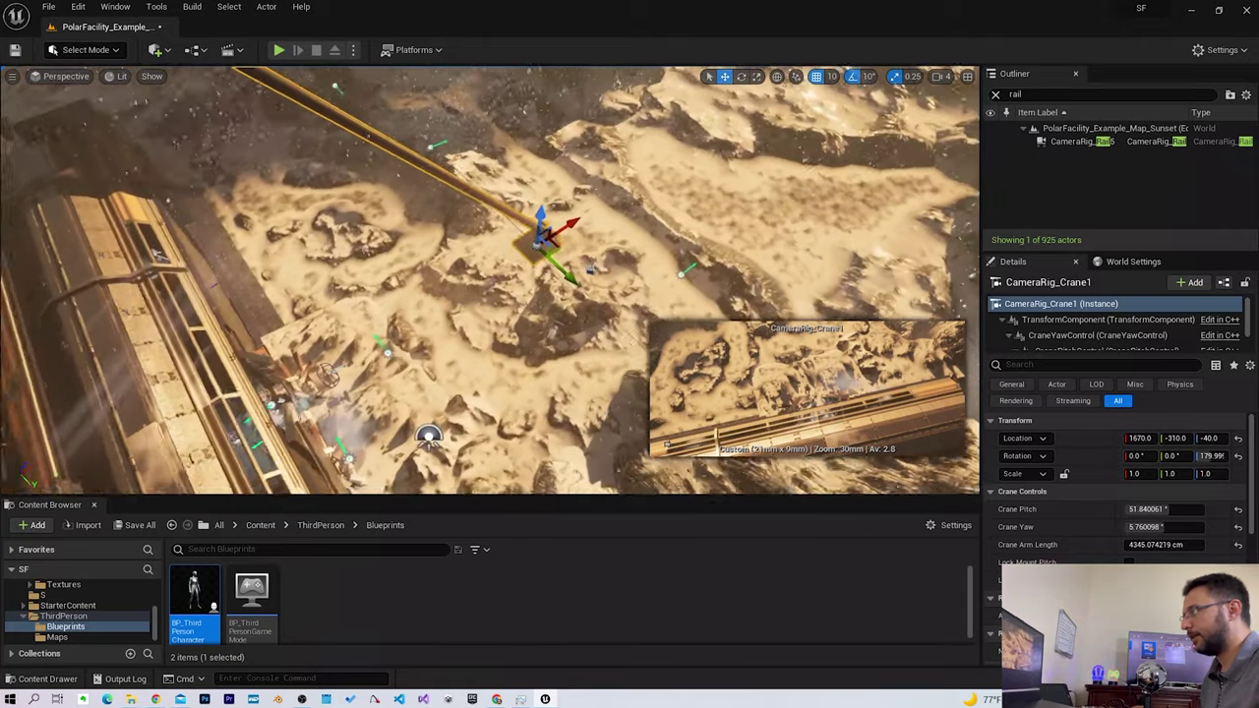
left_click_drag(492, 295, 610, 296, "alt")
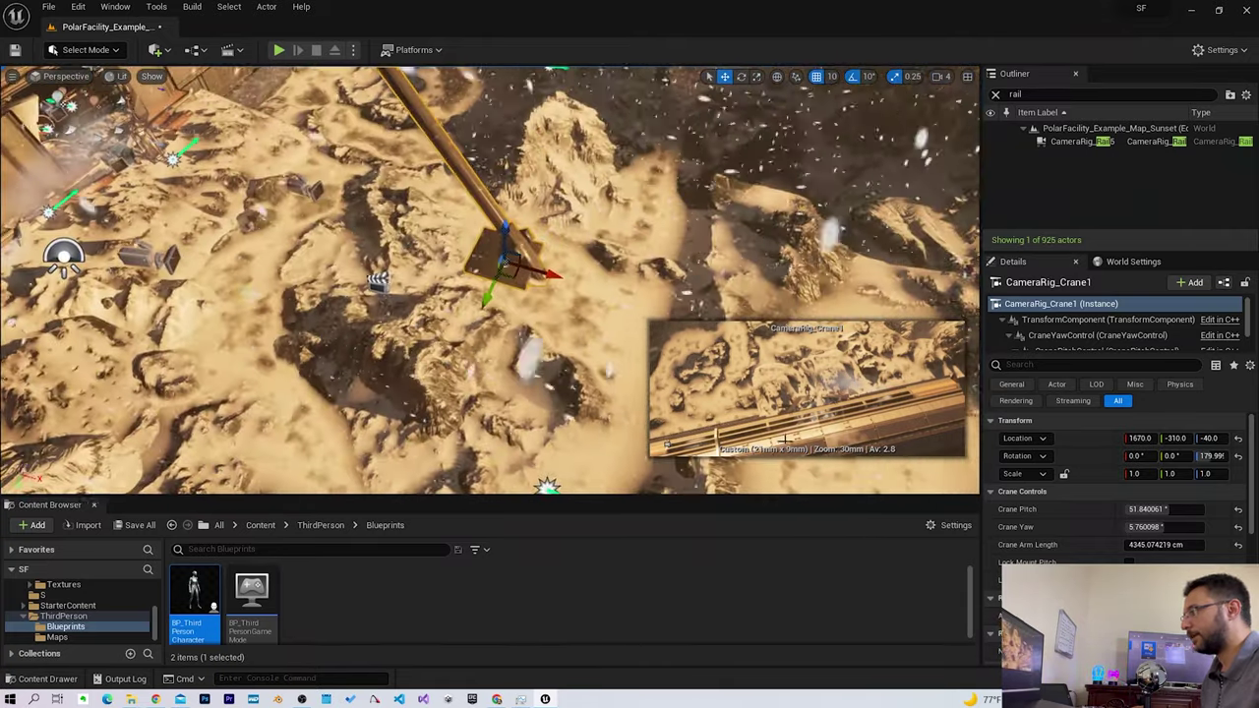
left_click_drag(1156, 544, 1067, 544)
mouse_move(702, 351)
right_mouse_down()
mouse_move(688, 295)
mouse_move(629, 335)
mouse_move(610, 275)
right_mouse_up()
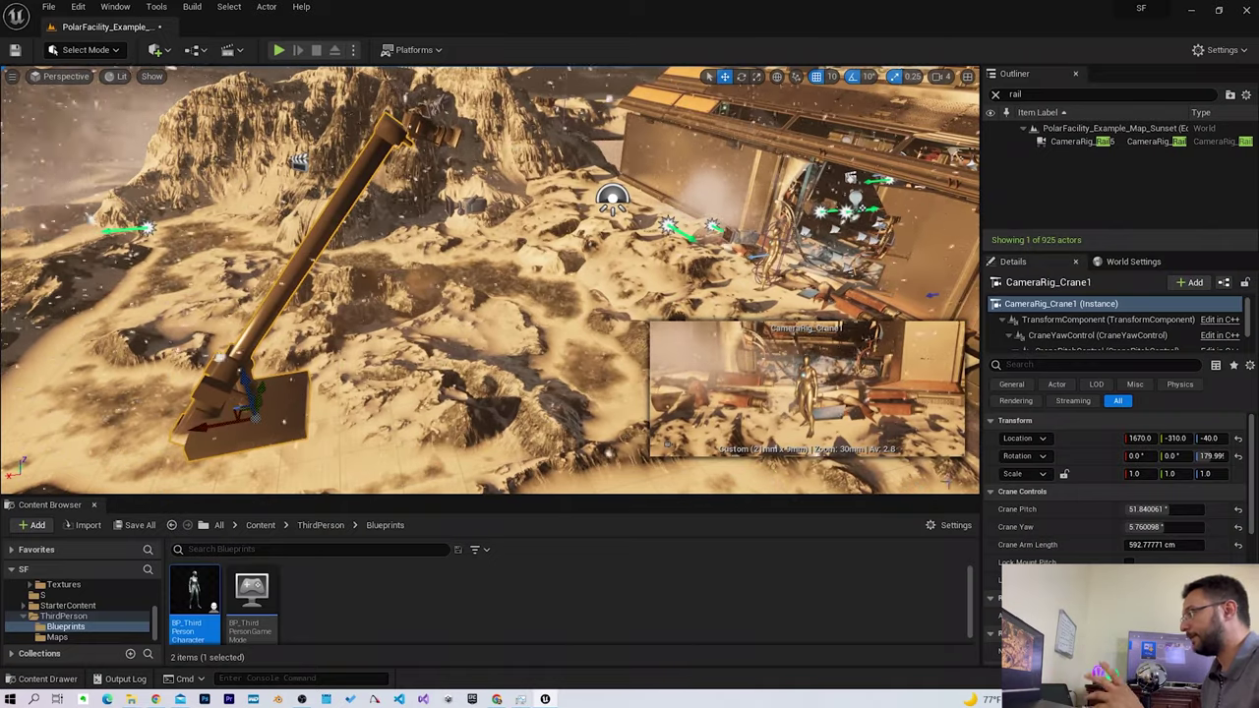
Raise the crane pitch to about 63.4° and set the crane yaw to 11.5°.
left_click(1145, 509)
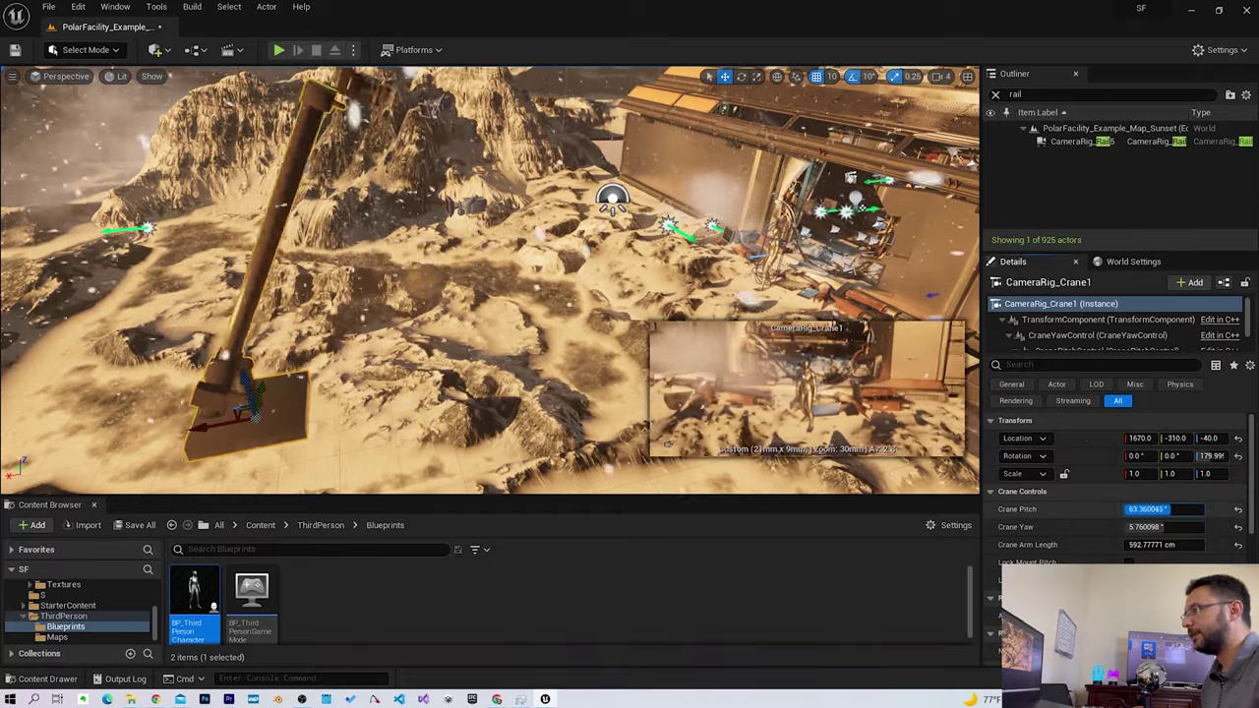
left_click(1151, 527)
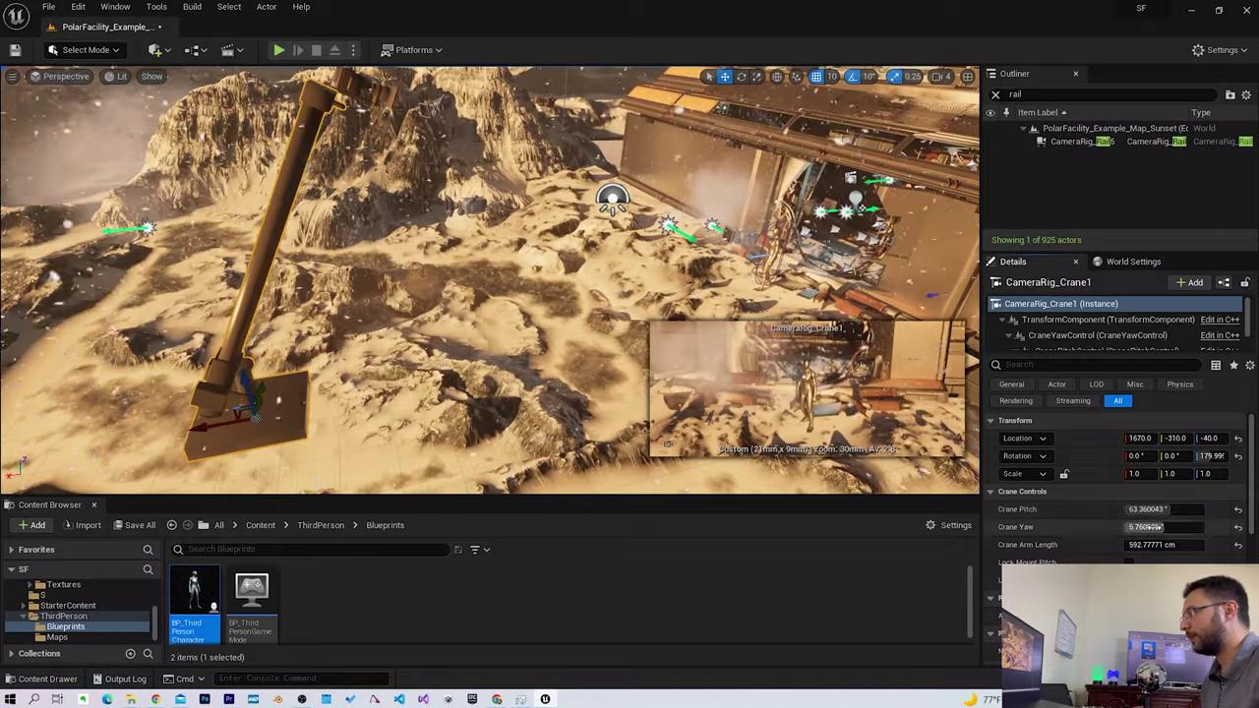
left_click_drag(1151, 527, 1141, 527)
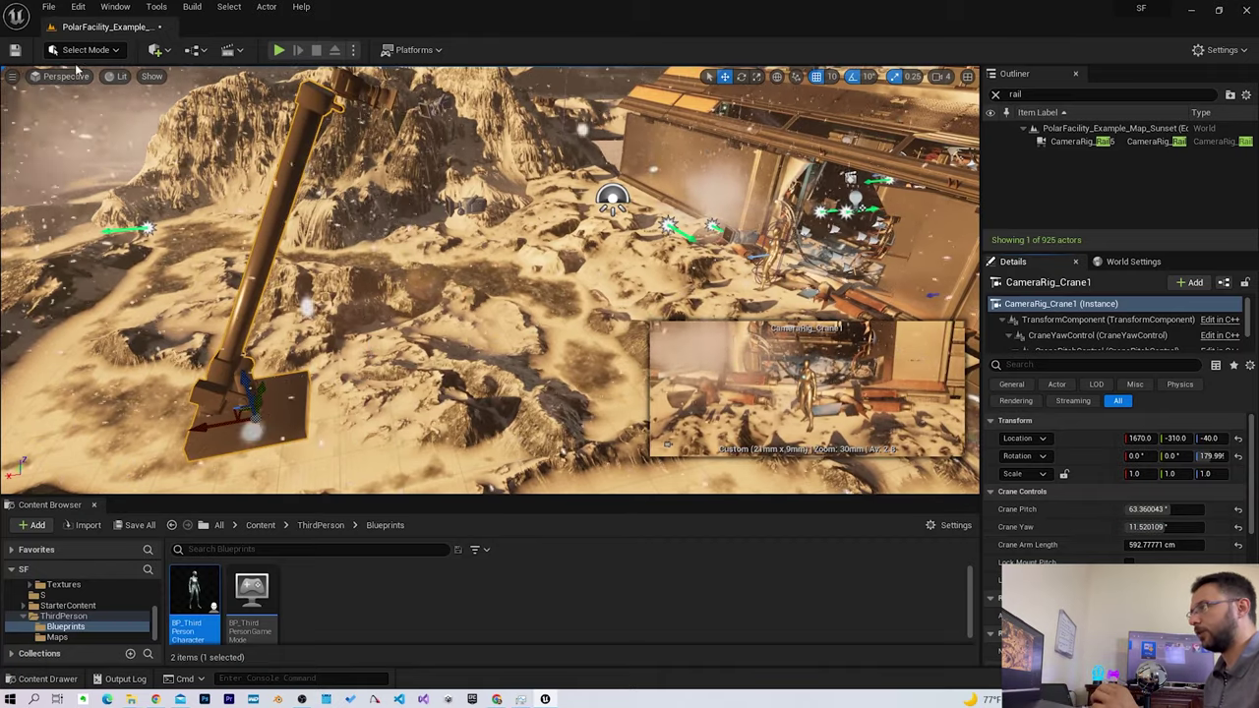
left_click(325, 99)
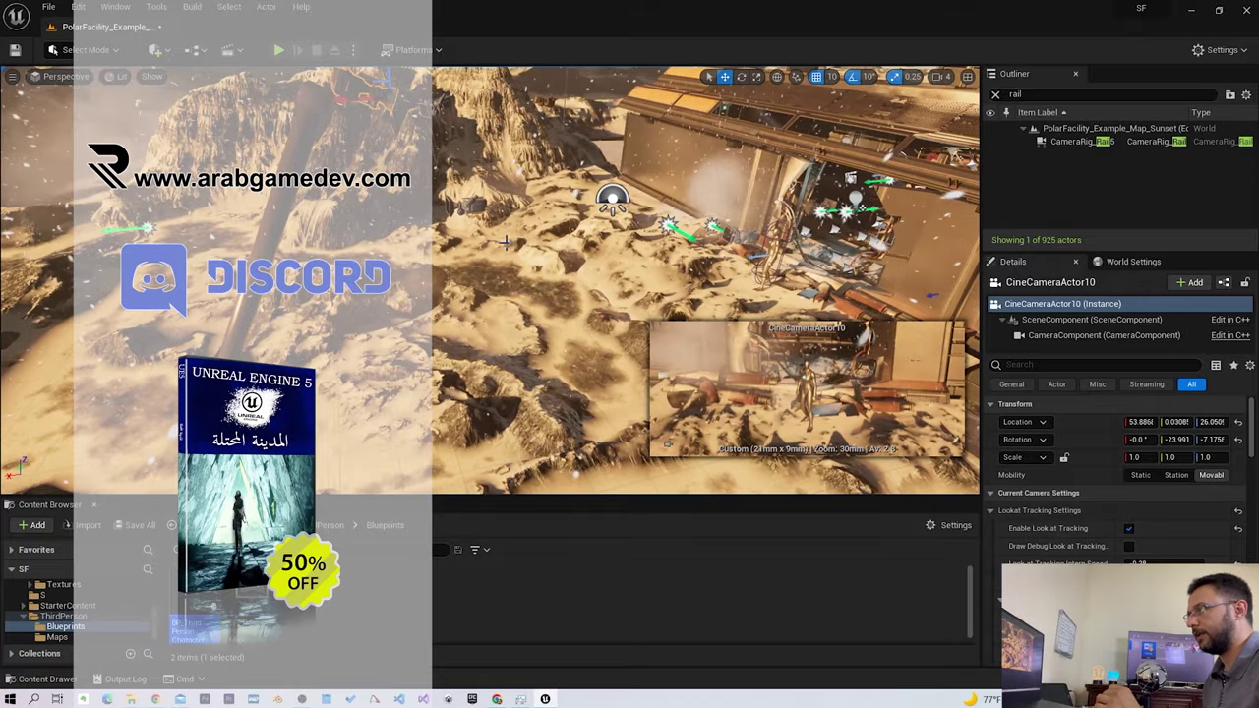
left_click(716, 325)
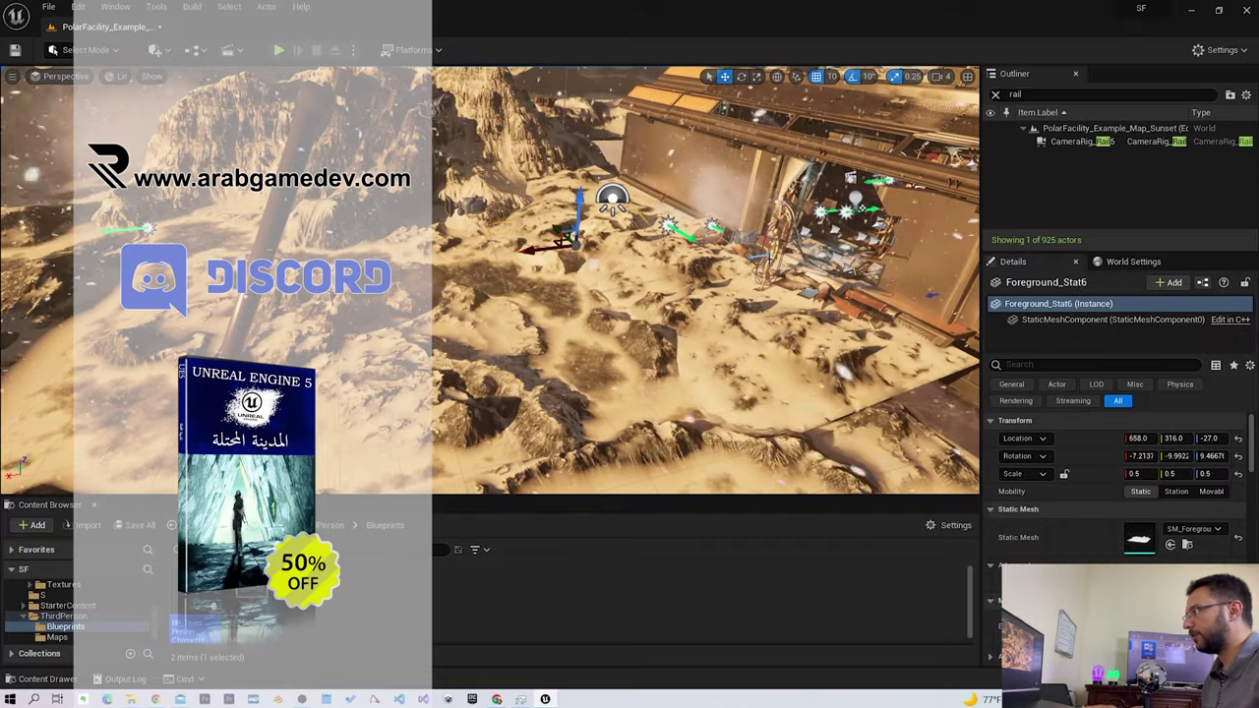
left_click(630, 296)
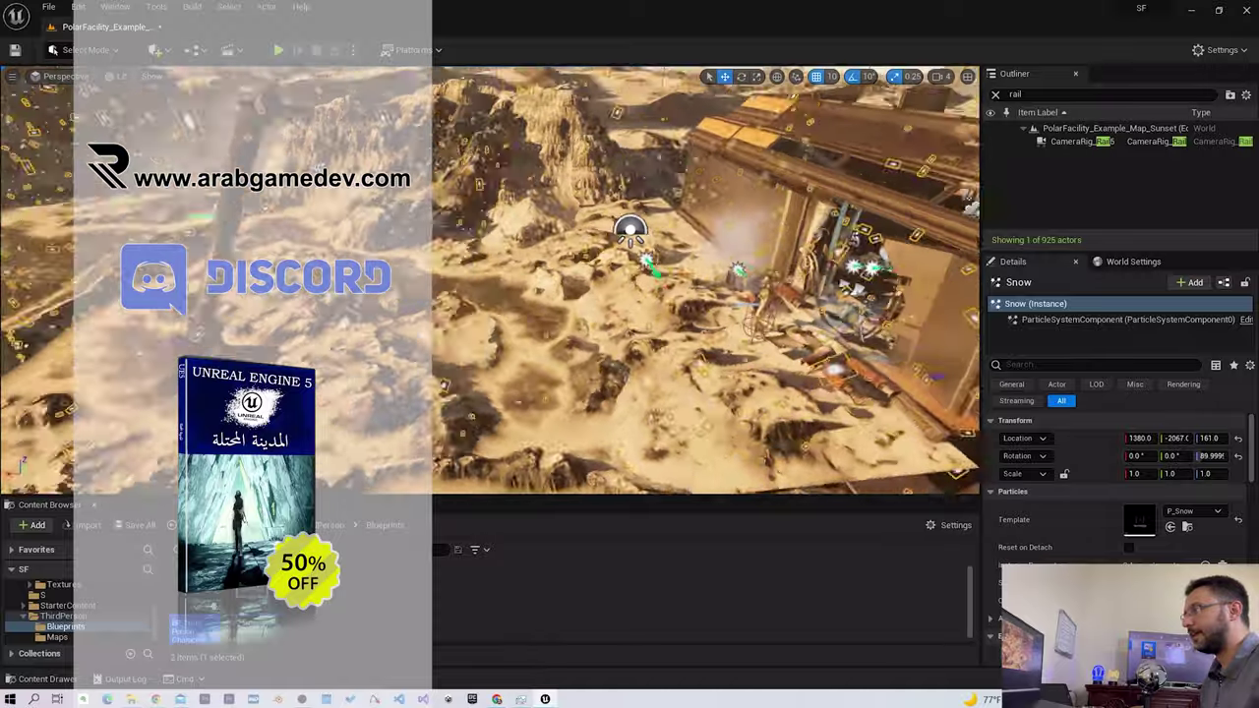
left_click(737, 269)
key("f")
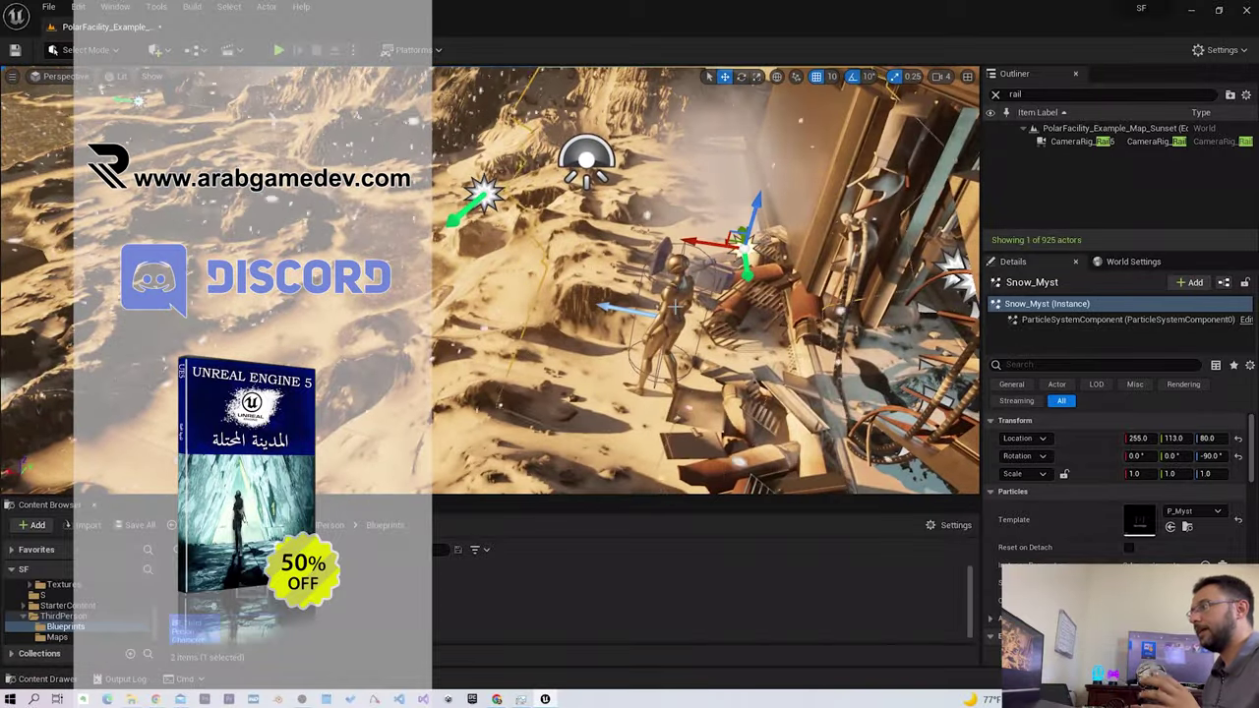